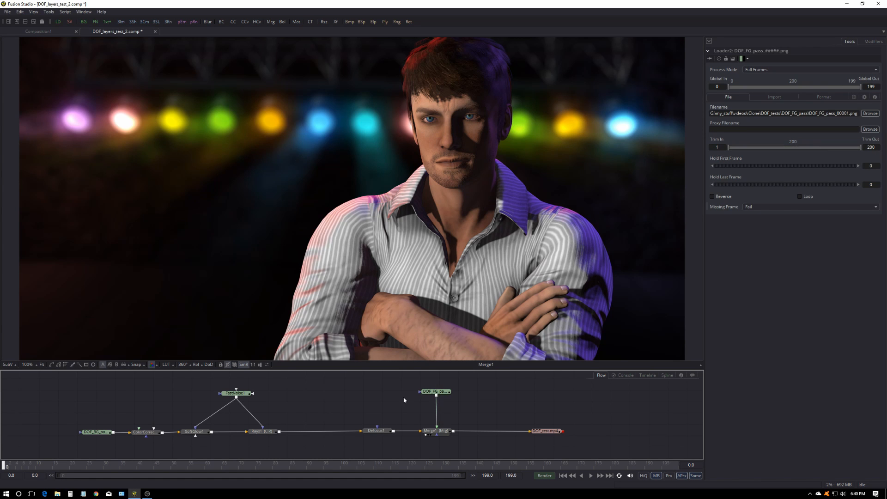
Move the DOF_test.mp4 saver node farther from the node chain and disconnect it from Merge1.
left_click_drag(381, 414, 320, 405)
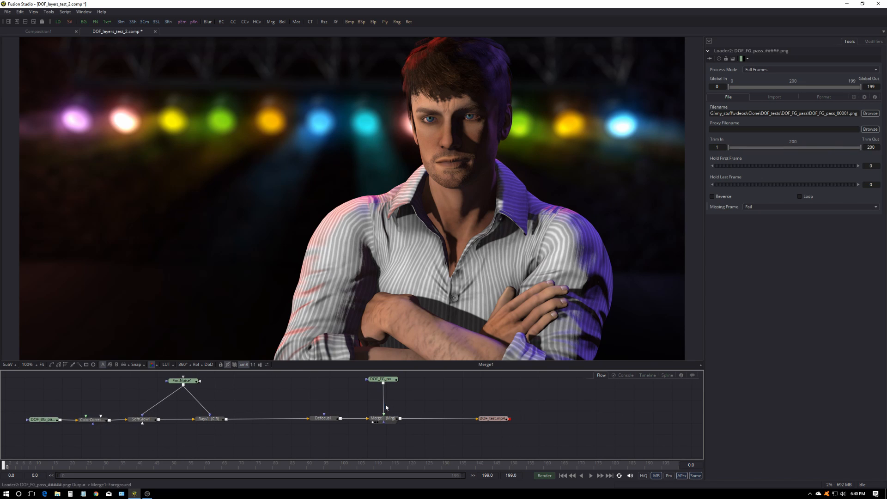
left_click_drag(502, 420, 586, 422)
left_click(490, 420)
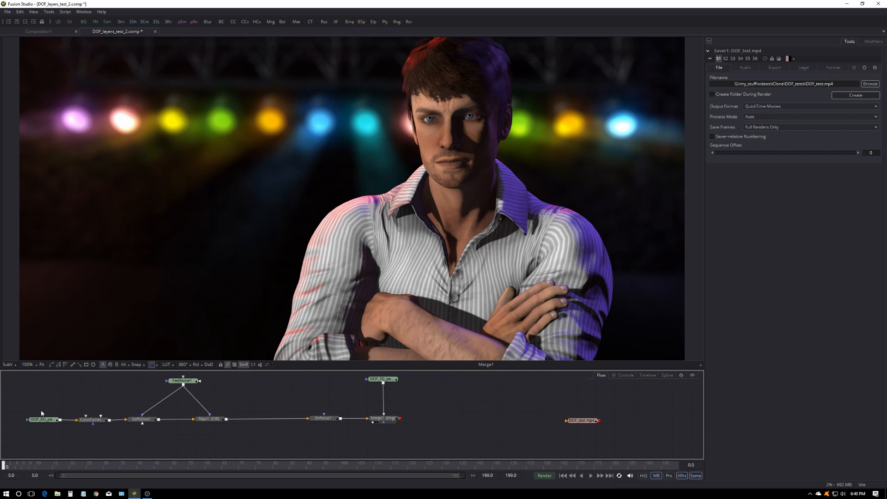
View the background pass and its ColorCorrector1 result, scrubbing the timeline and returning to frame 0.
left_click(34, 424)
left_click_drag(100, 397, 111, 340)
left_click_drag(145, 465, 4, 467)
left_click(385, 468)
left_click_drag(387, 467, 3, 469)
View the SoftGlow1 and Rays1 results in turn and open the FastNoise1 settings.
left_click(143, 417)
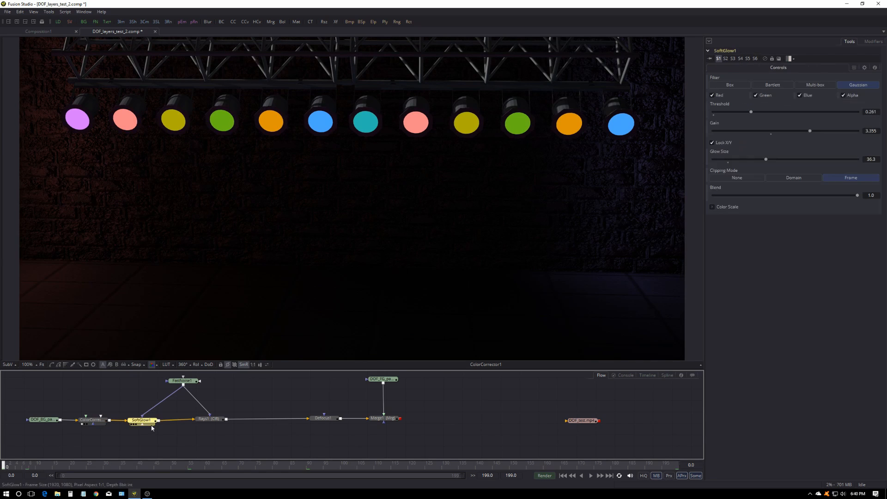
key("1")
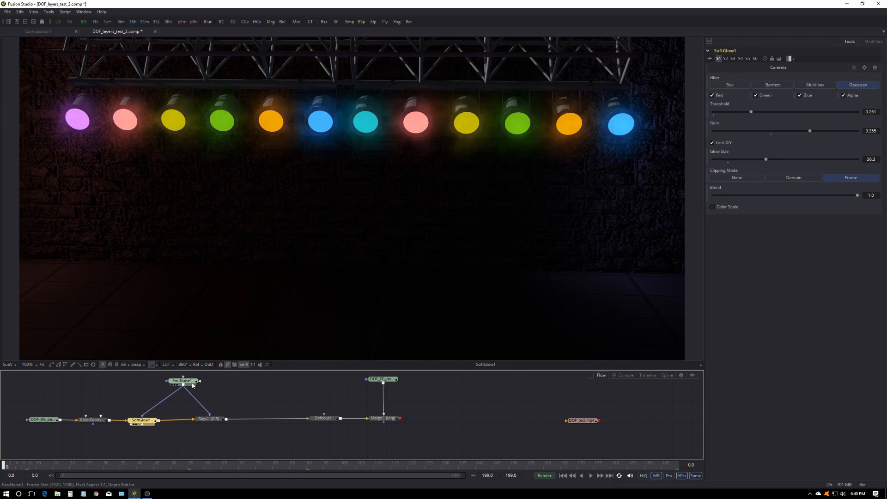
left_click(206, 418)
key("1")
left_click(187, 382)
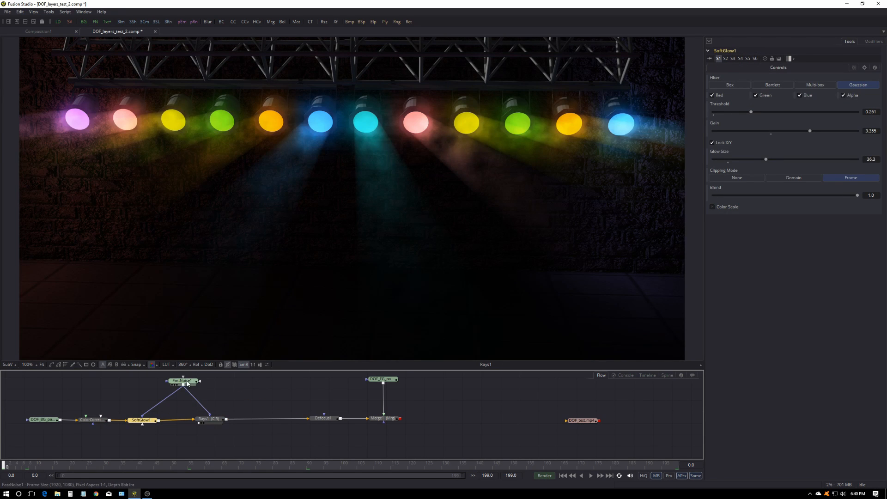
left_click(189, 383)
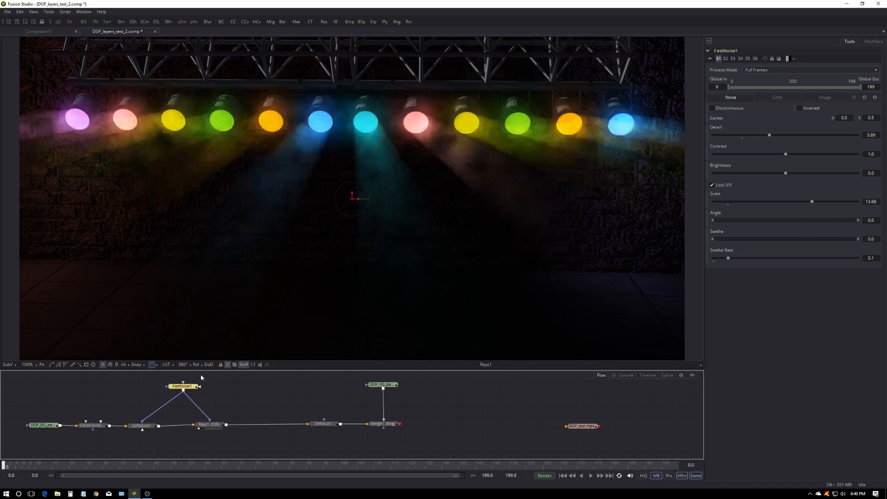
View the Defocus1 result, the foreground pass and the combined Merge1 image in turn.
mouse_move(322, 424)
left_mouse_down()
mouse_move(333, 300)
mouse_move(326, 425)
left_mouse_up()
left_click(325, 428)
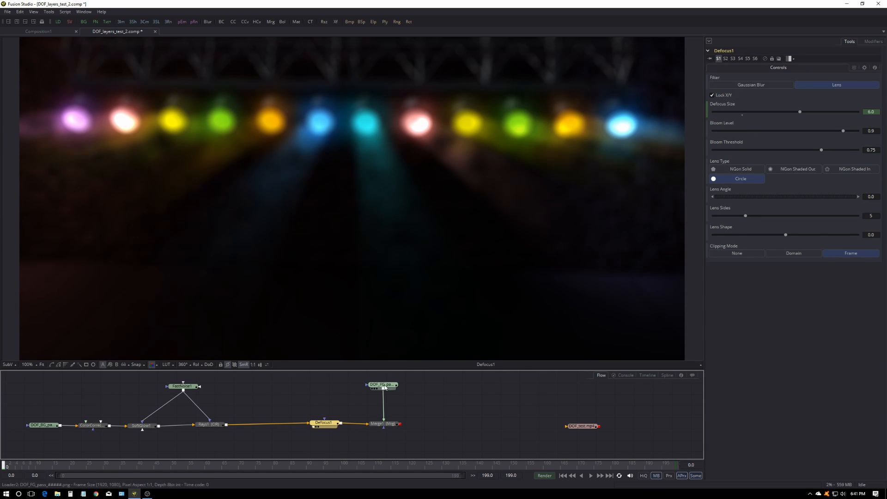
left_click_drag(383, 386, 386, 326)
left_click_drag(376, 424, 408, 323)
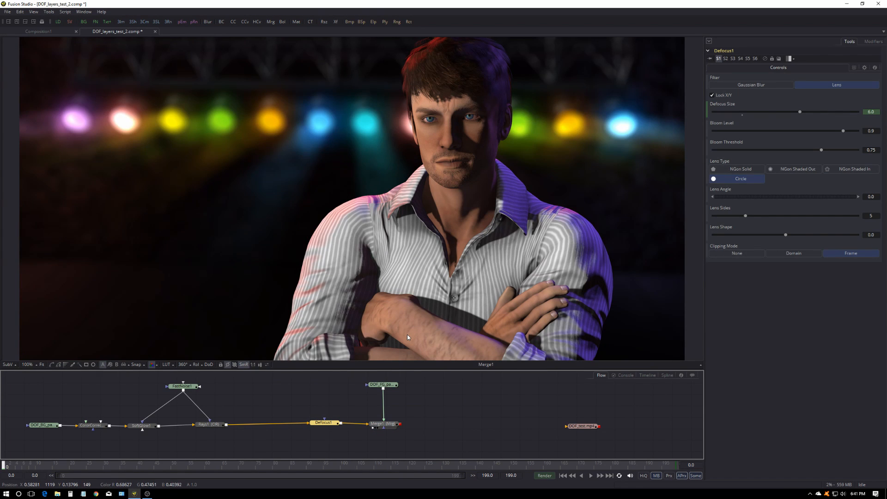
Move the Defocus1 node toward Rays1 to leave more space before Merge1.
left_click_drag(324, 422, 318, 424)
left_click_drag(355, 375, 397, 428)
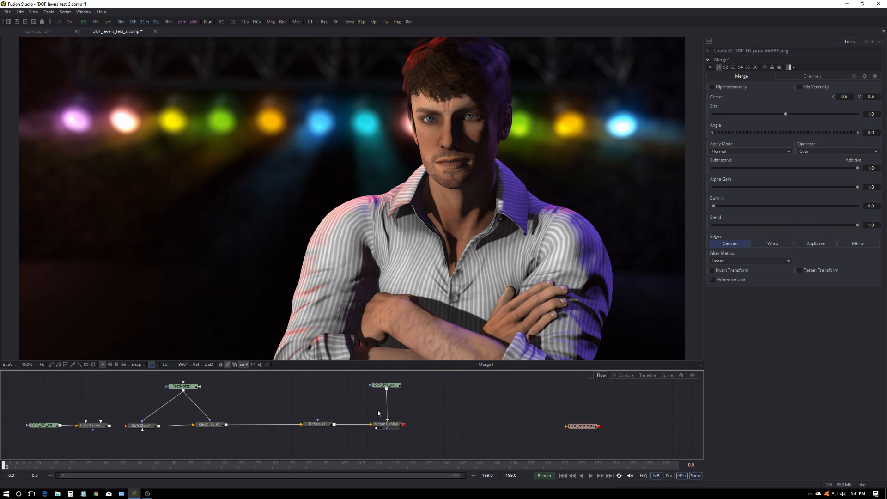
right_click(578, 264)
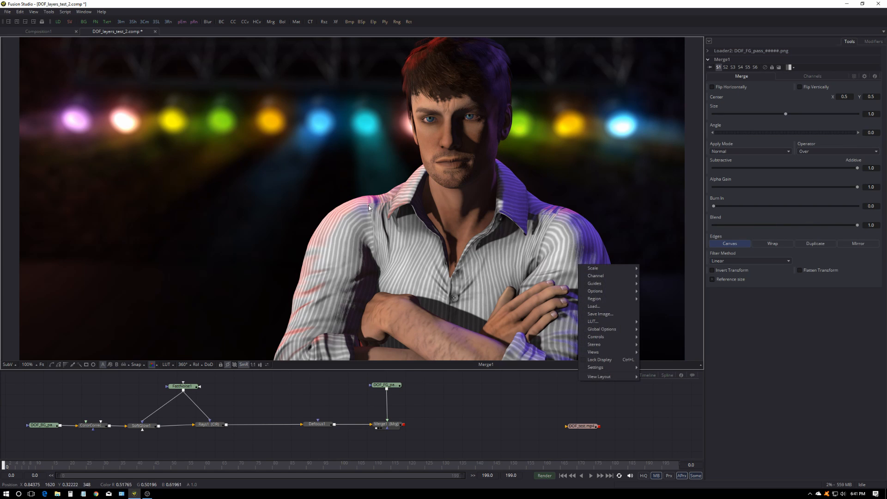
left_click(490, 401)
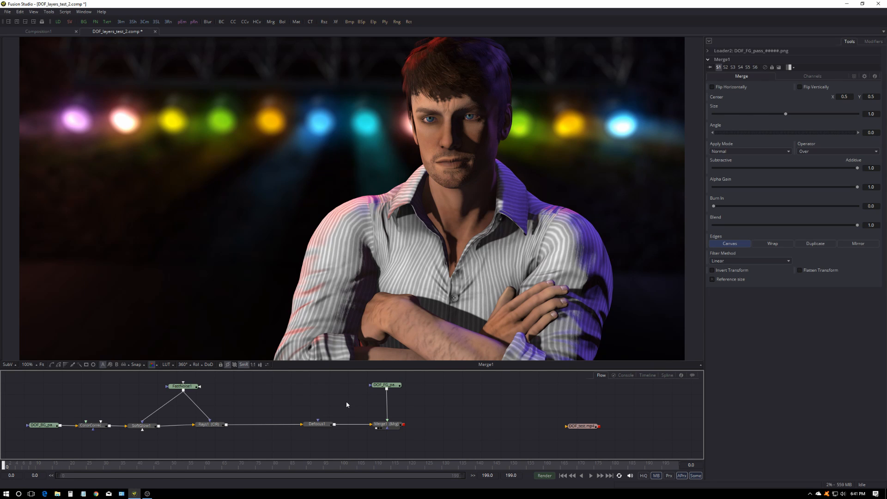
left_click_drag(327, 426, 300, 427)
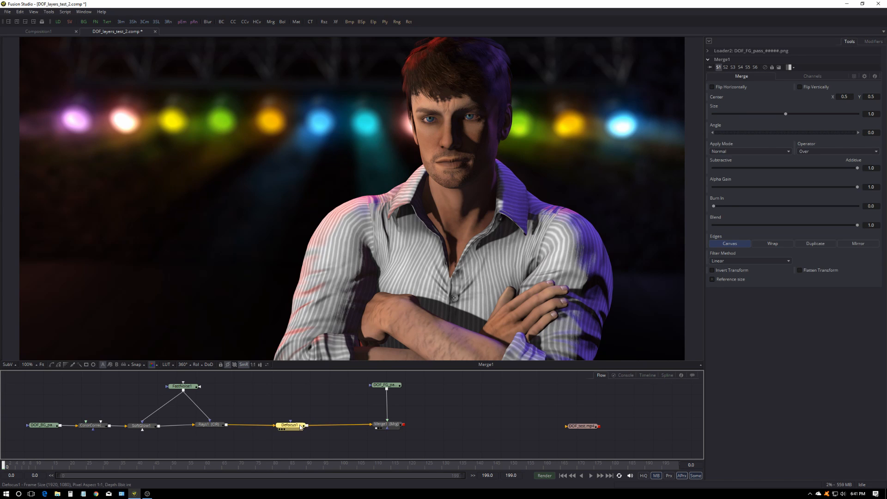
left_click(321, 409)
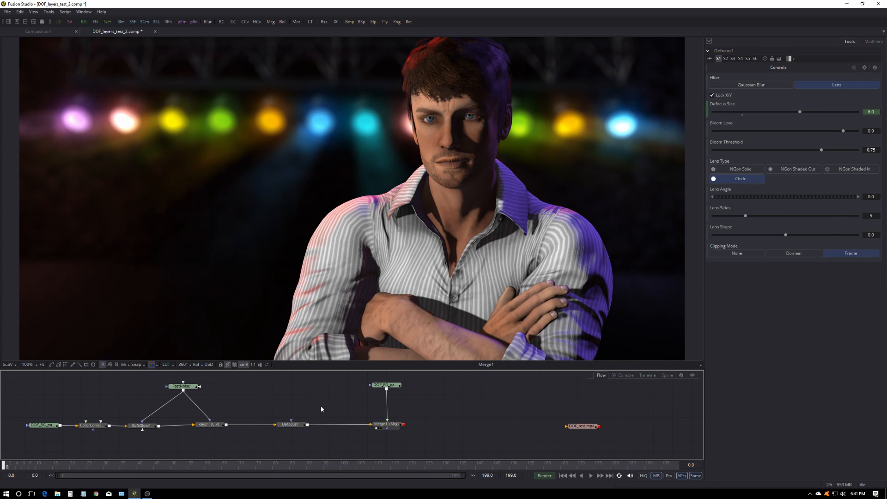
Add a Blur node branching off Defocus1, show it in the viewer and set its blur size to 27.7.
left_click(295, 426)
left_click(337, 453)
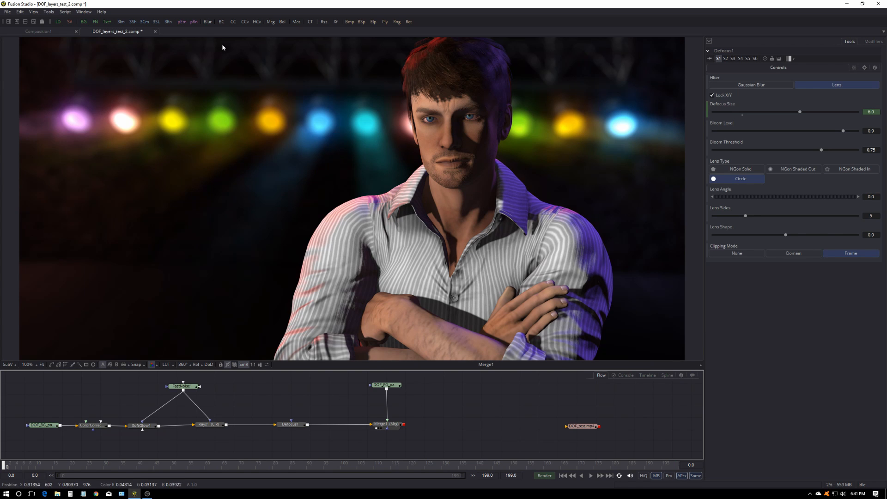
left_click(207, 22)
left_click_drag(308, 423, 360, 445)
key("1")
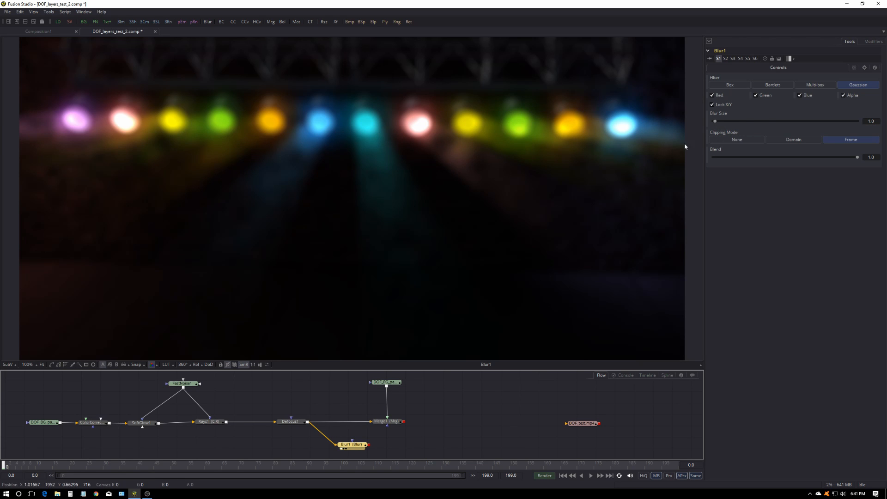
left_click_drag(716, 122, 754, 124)
left_click_drag(359, 448, 364, 448)
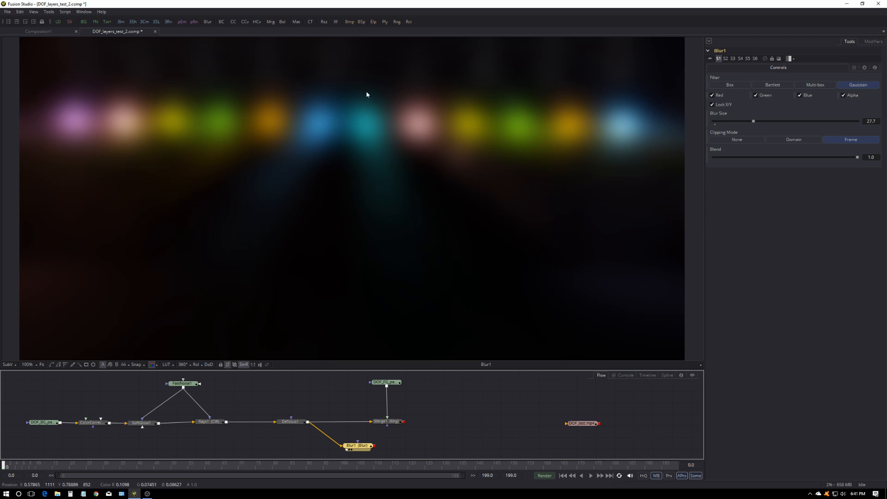
Merge the Blur1 output as foreground over Merge1 with a new Merge node and set its apply mode to Screen.
left_click_drag(359, 452, 457, 448)
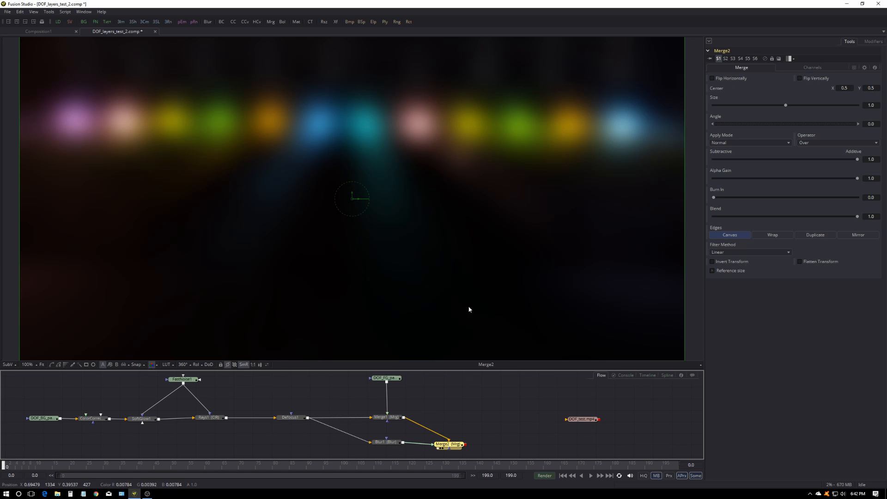
left_click_drag(455, 444, 454, 443)
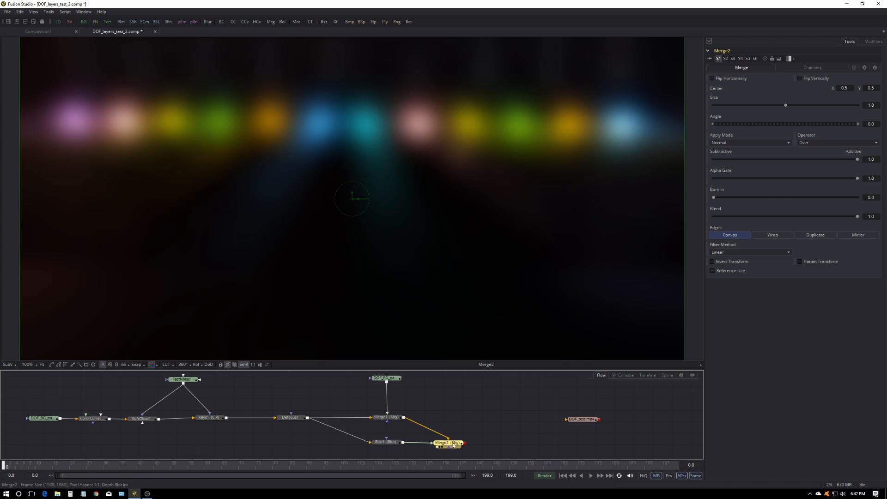
left_click(739, 142)
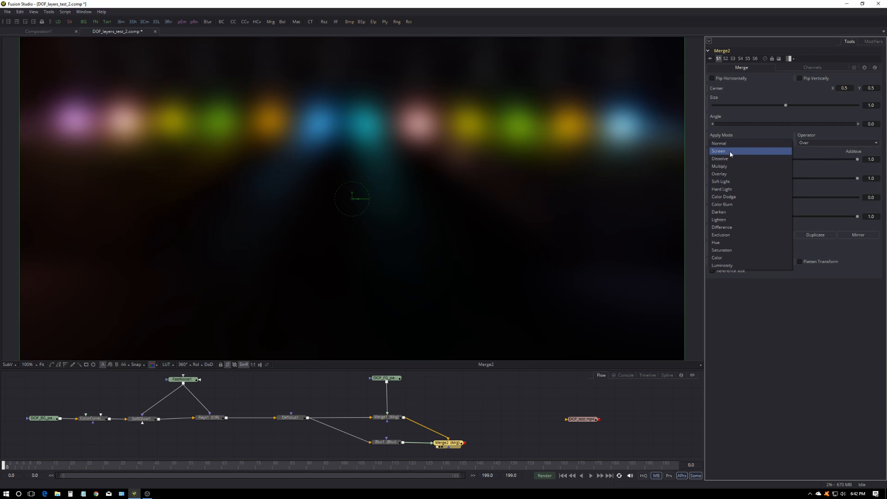
left_click(731, 152)
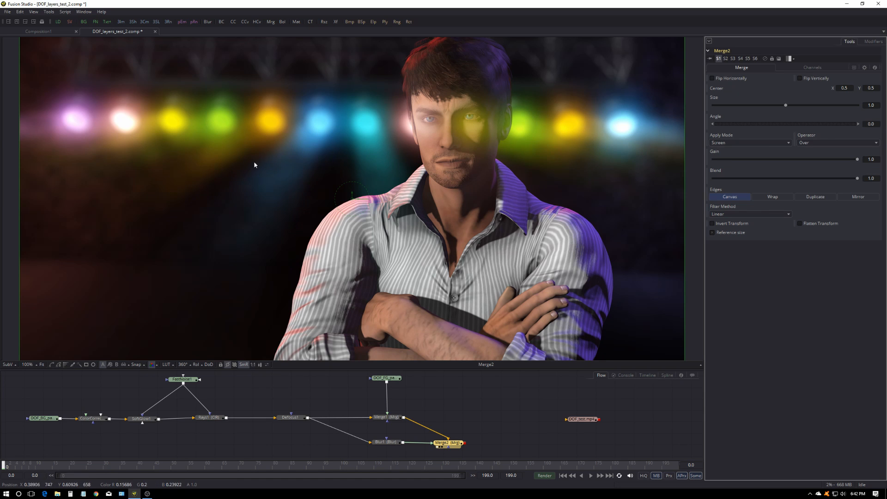
Set Blur1's blur size to 49.4 and fit the whole composite in the viewer.
left_click(383, 441)
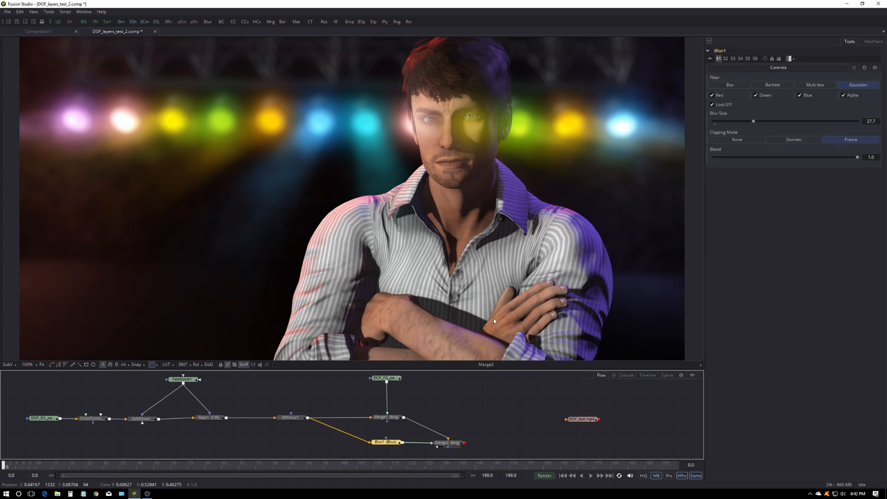
left_click_drag(733, 120, 754, 121)
left_click_drag(754, 121, 784, 121)
left_click(42, 364)
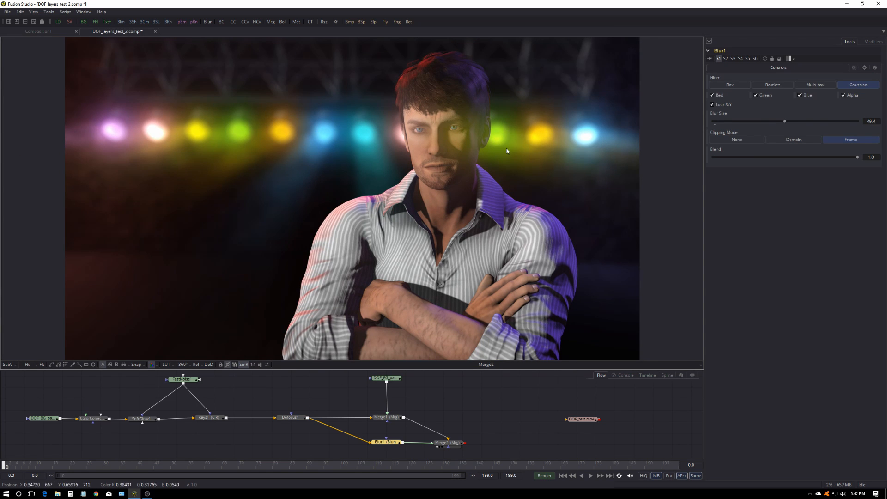
Compare the Merge1 composite with the screened Merge2 result in the viewer.
left_click(376, 421)
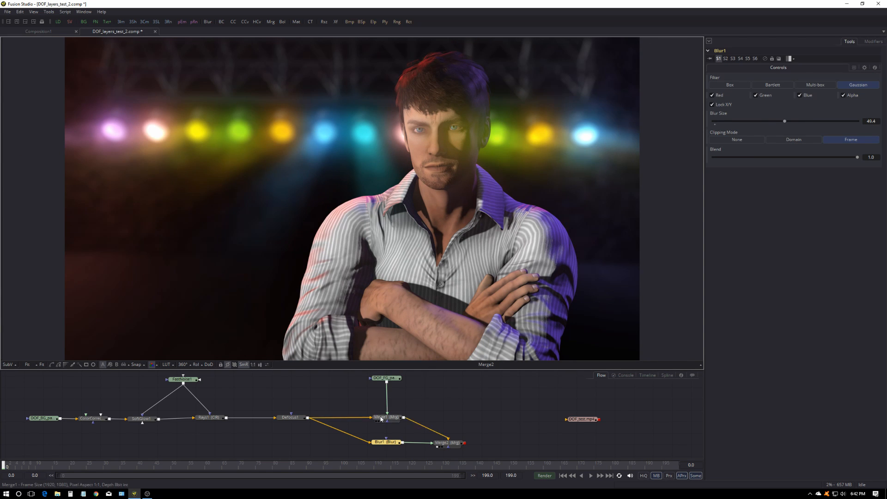
left_click(441, 445)
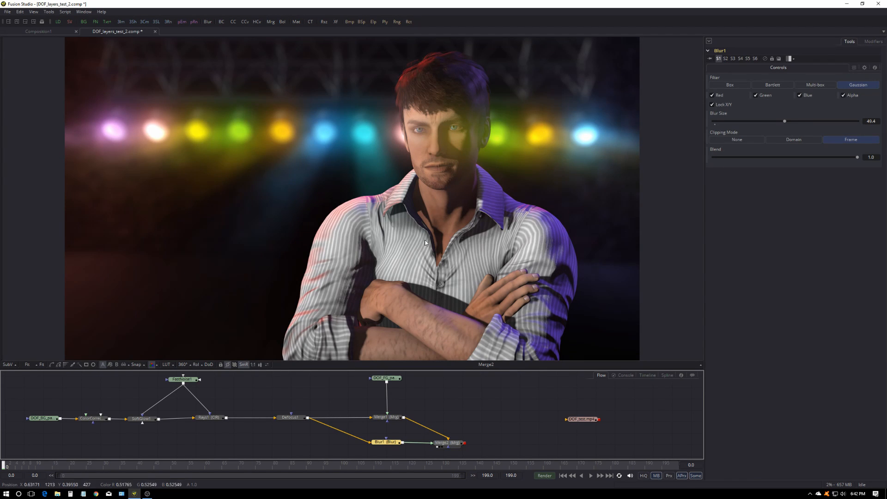
left_click(445, 419)
Inspect the foreground pass in colour and alpha, and return the viewer to Merge2.
left_click_drag(391, 382, 400, 286)
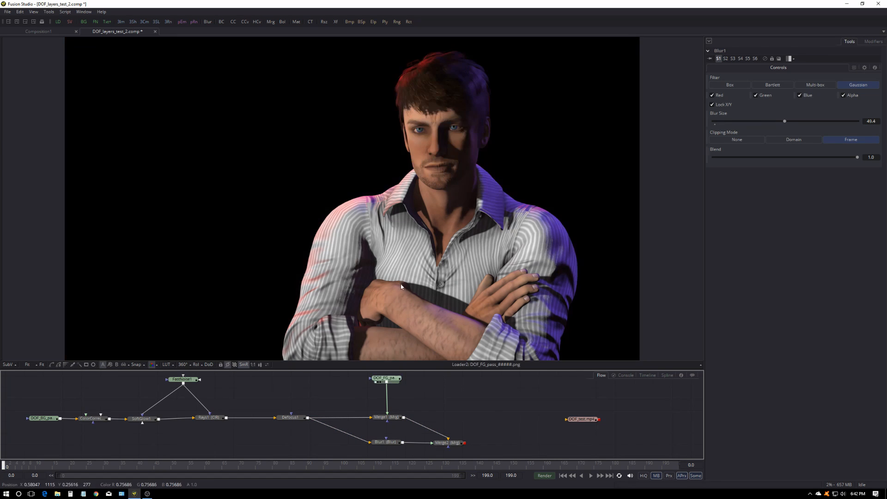
key("a")
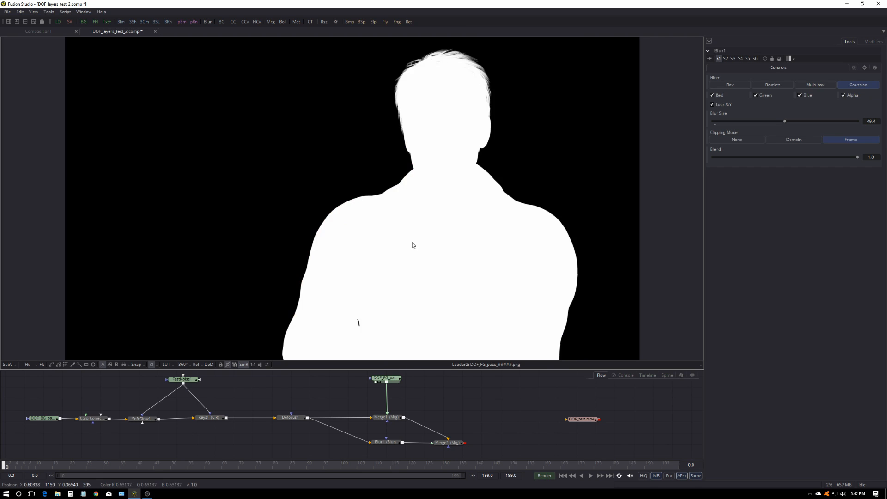
key("c")
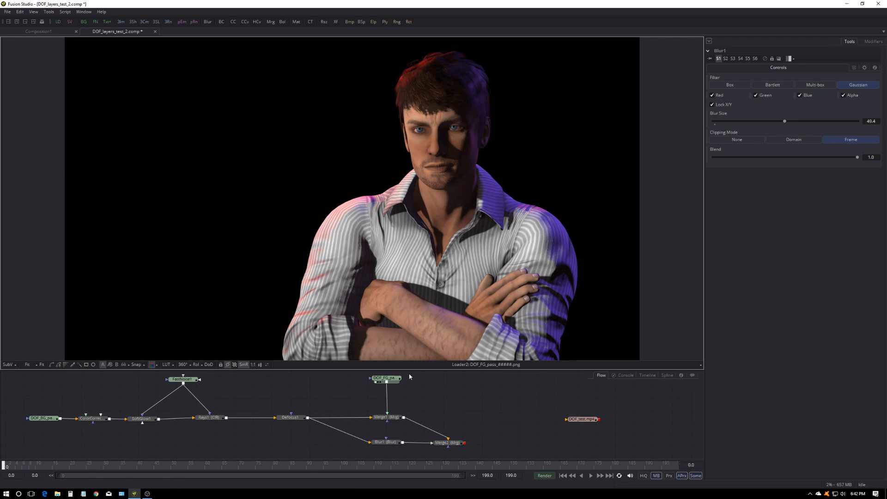
key("a")
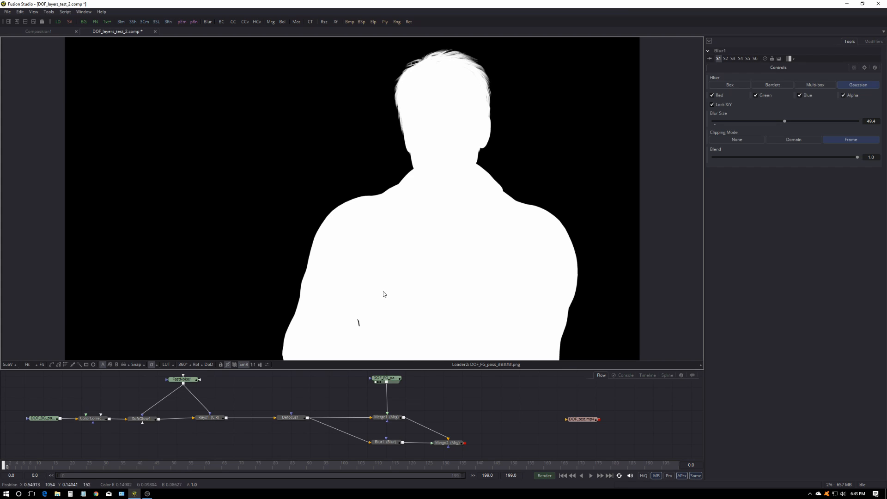
key("c")
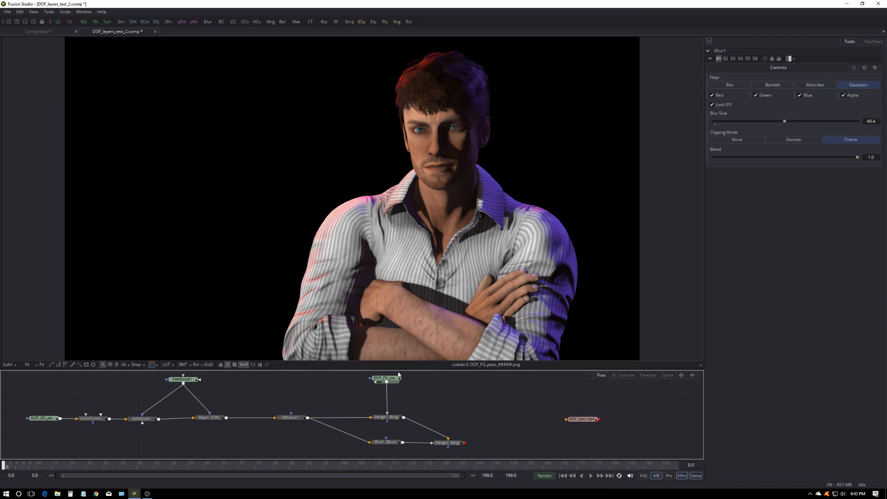
left_click(437, 447)
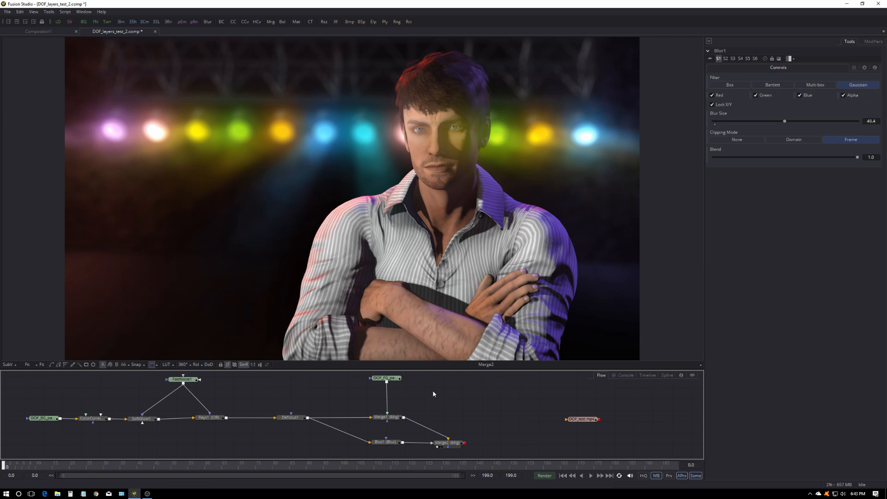
Add a Matte Control node fed by the foreground loader and view it over a checkered underlay.
key("shift+space")
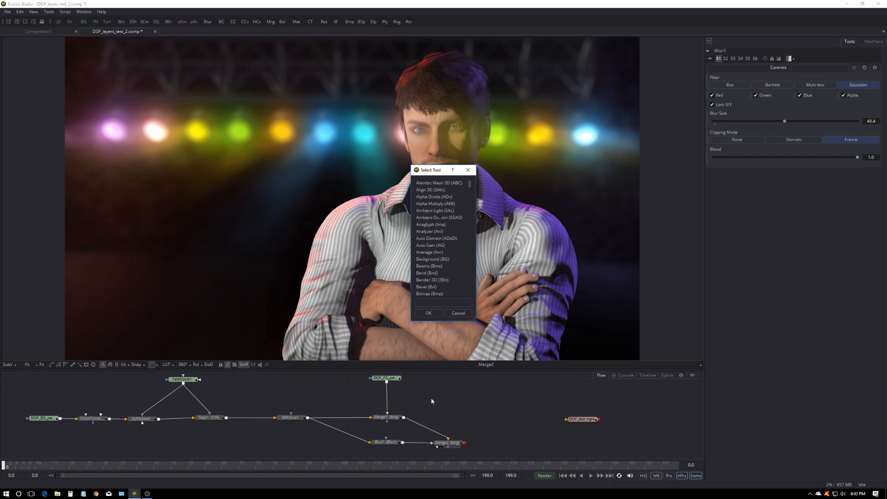
type("matte")
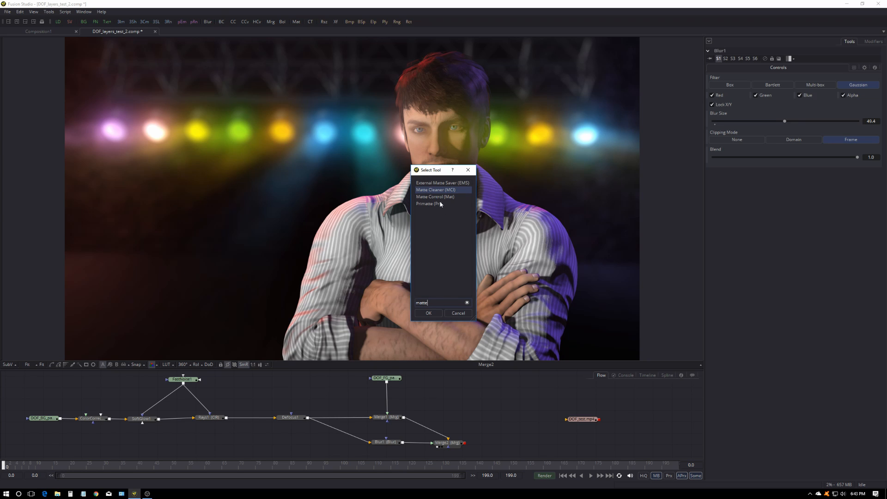
left_click(435, 196)
left_click(432, 316)
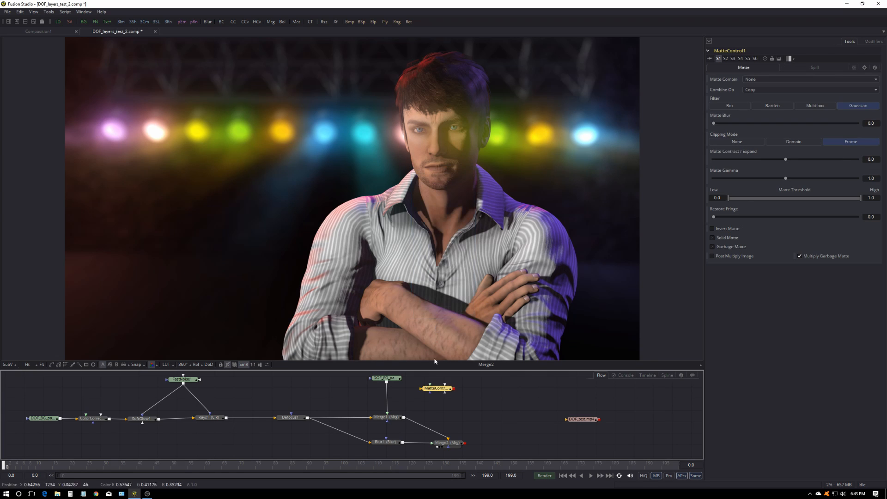
left_click_drag(387, 383, 461, 263)
left_click_drag(439, 384, 440, 384)
left_click(234, 365)
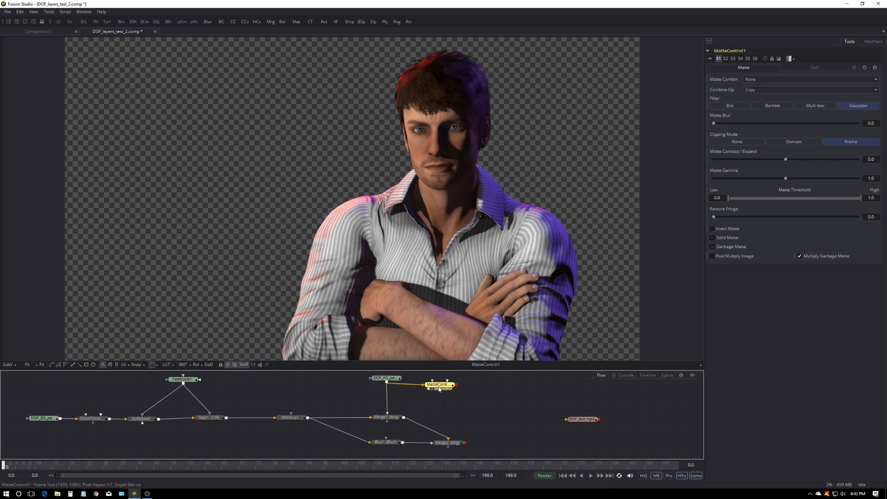
Set the MatteControl1 matte blur to 6.43.
left_click_drag(778, 123, 749, 123)
left_click_drag(807, 130, 806, 129)
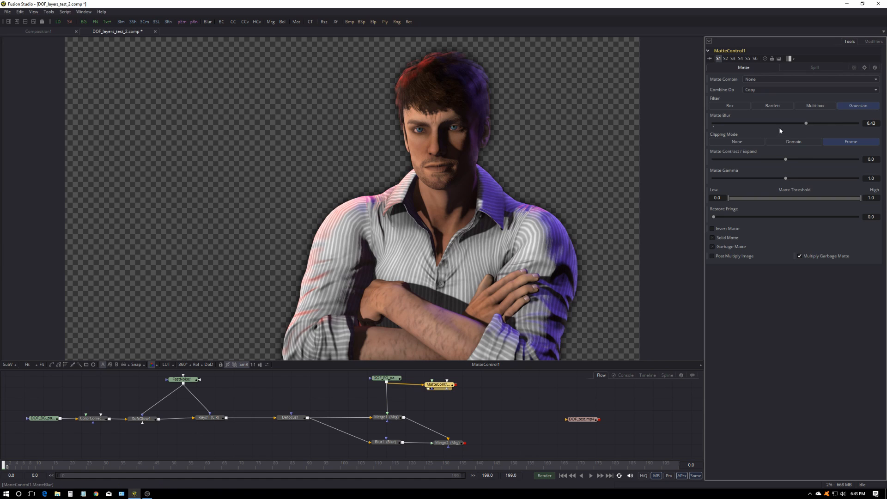
Raise the MatteControl1 matte blur to 10.0 and enable Post Multiply Image.
left_click_drag(807, 126, 827, 124)
left_click_drag(446, 387, 450, 388)
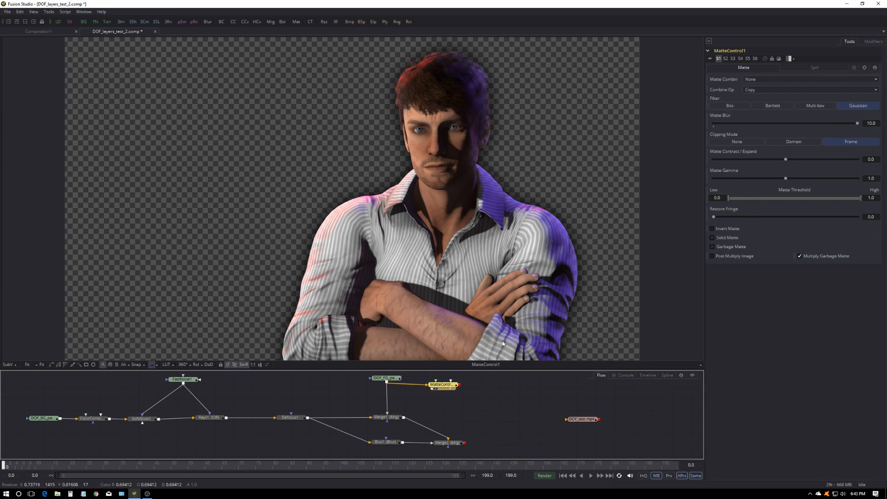
left_click(712, 257)
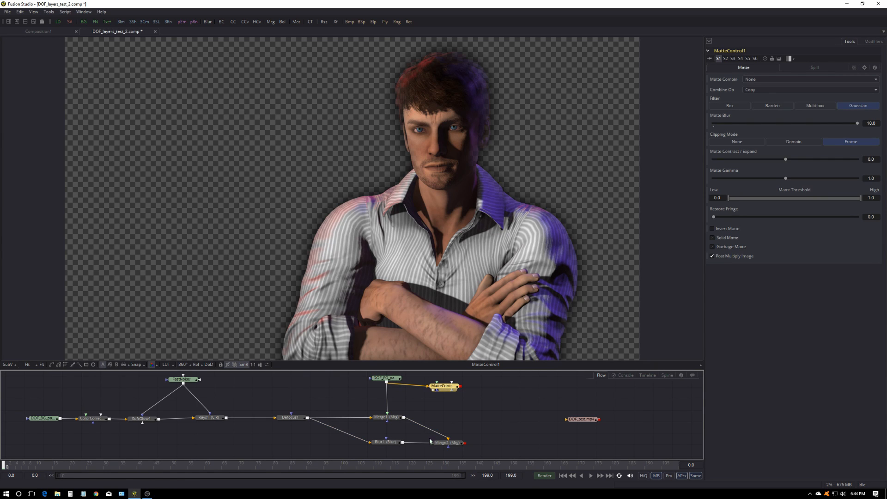
View Merge2 and merge the MatteControl1 output over it with a new merge node shown in the viewer.
left_click_drag(441, 443, 497, 203)
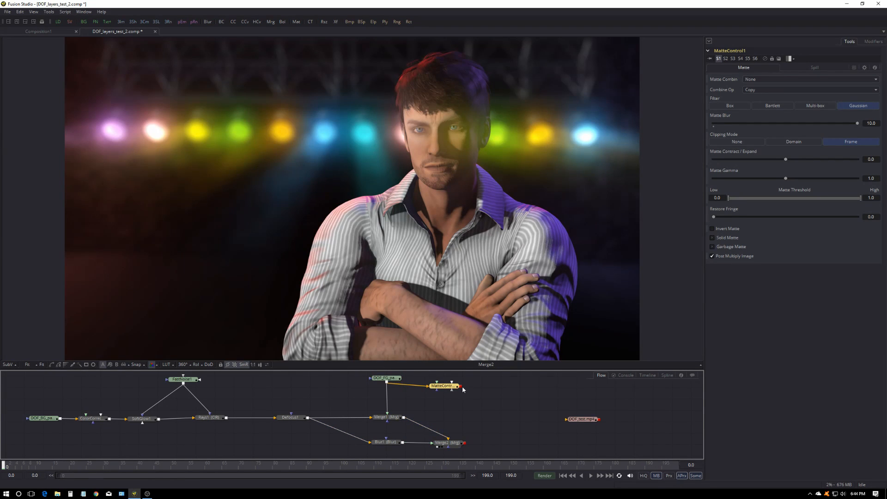
left_click_drag(463, 386, 550, 264)
left_click_drag(494, 448, 501, 446)
Set the MatteControl1 Matte Contract/Expand to -0.514 while viewing Merge3.
left_click(439, 386)
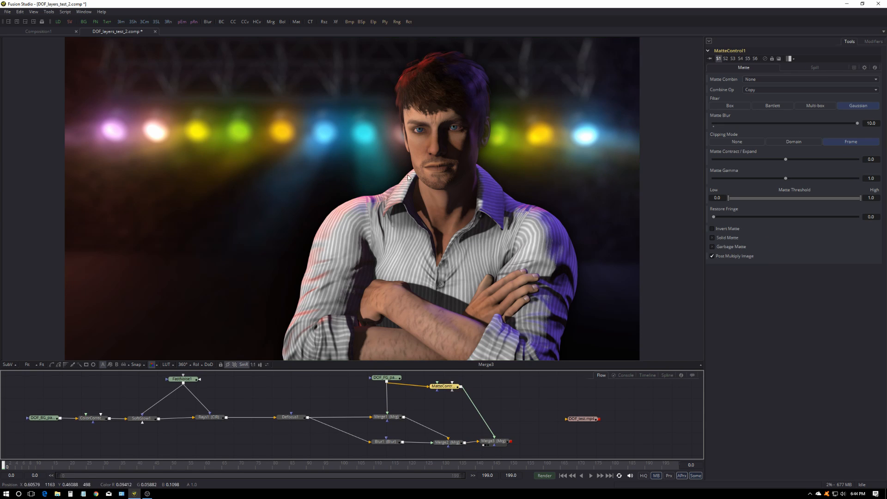
mouse_move(857, 122)
left_mouse_down()
mouse_move(747, 123)
mouse_move(860, 123)
left_mouse_up()
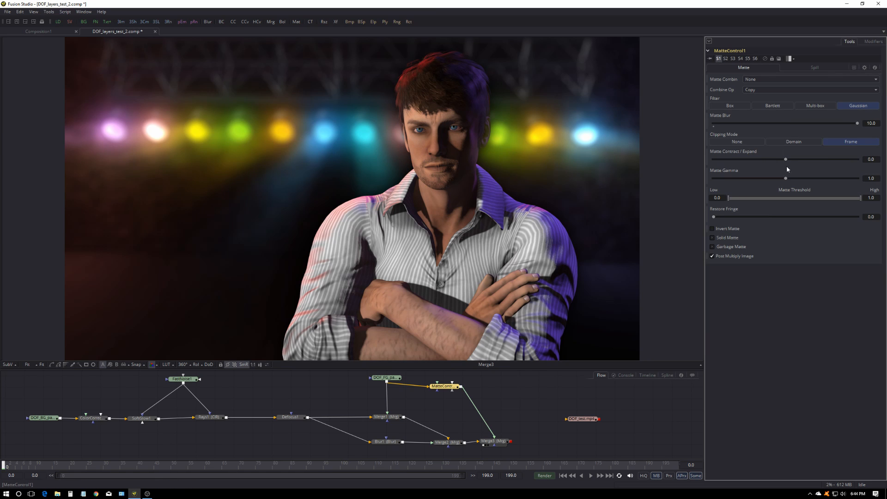
left_click_drag(785, 159, 748, 159)
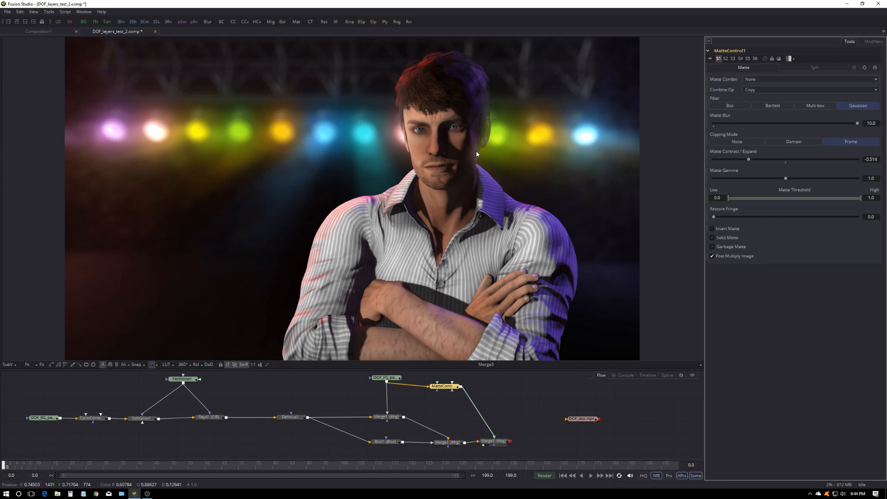
Compare the original Merge1 composite with the light-wrapped Merge3 result in the viewer and select Merge3.
left_click(386, 417)
key("1")
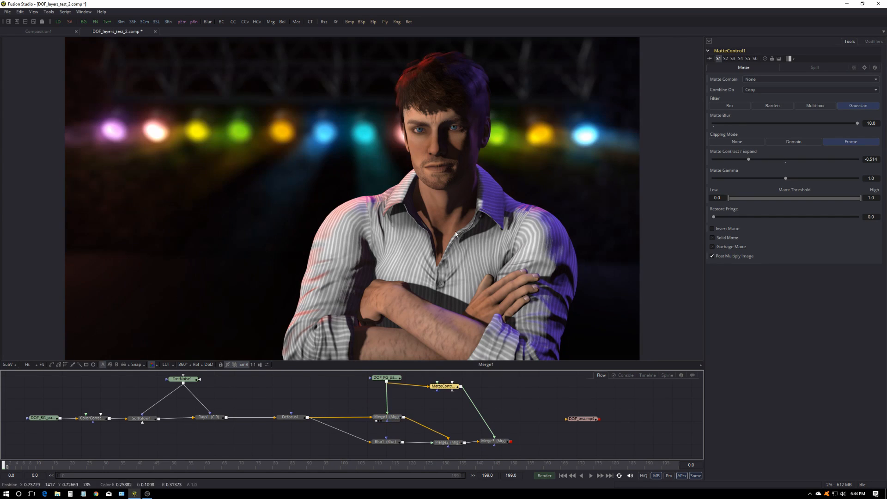
left_click(494, 441)
key("1")
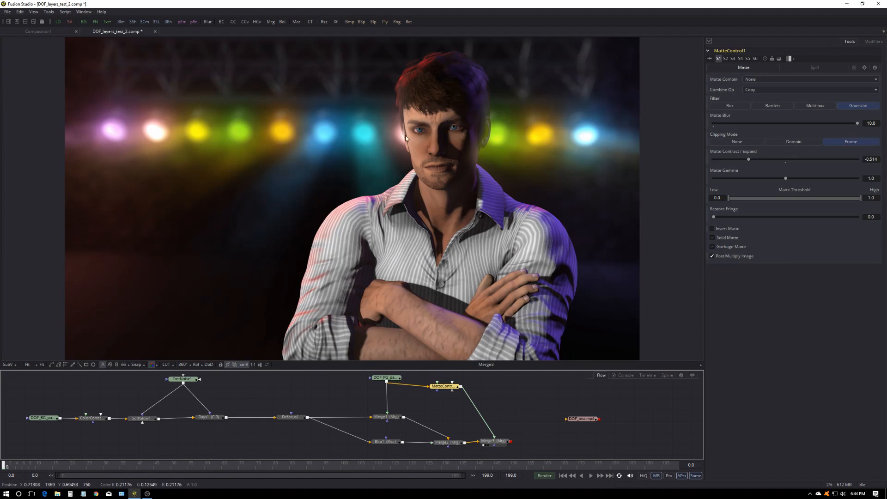
left_click_drag(447, 442, 492, 444)
Set the blur size of Blur1 to 14.9.
left_click(386, 440)
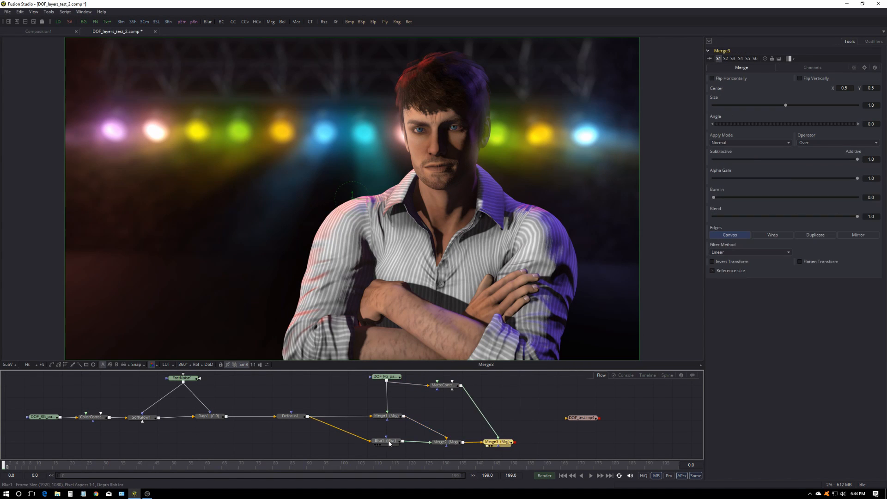
left_click_drag(785, 122, 728, 122)
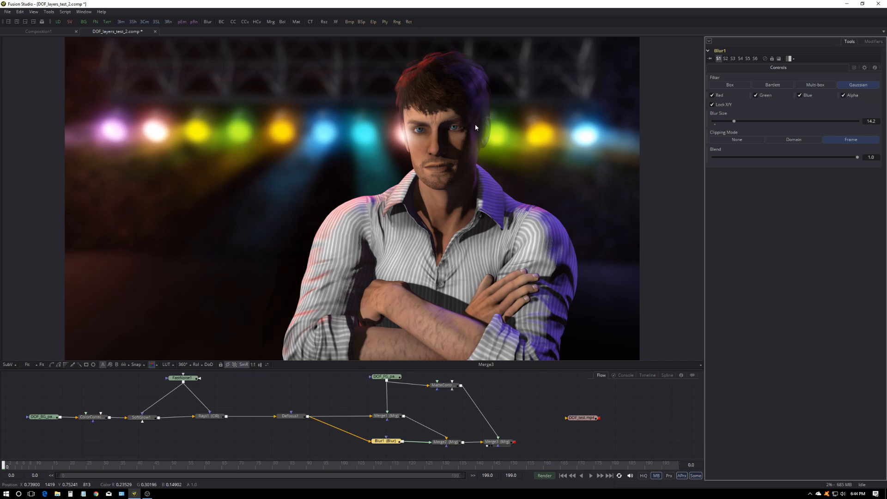
left_click_drag(734, 123, 736, 123)
Check the Merge3 composite at the last frame and return to the first frame.
left_click(305, 435)
left_click(609, 476)
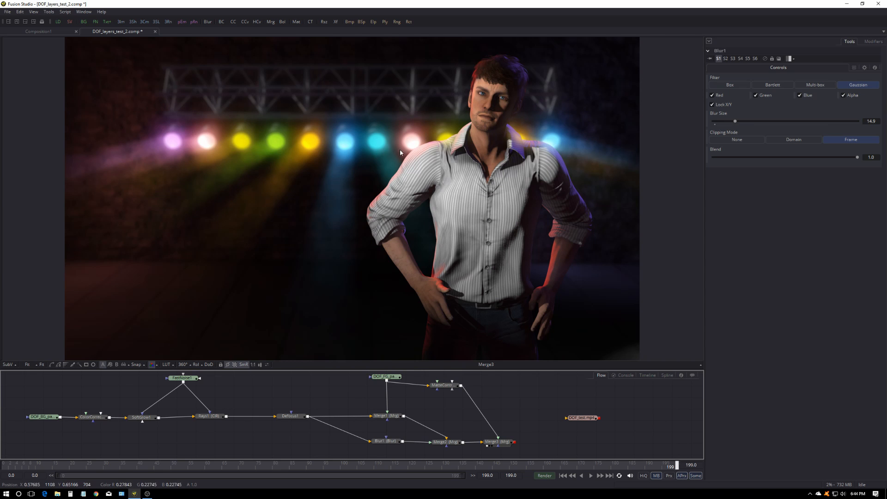
left_click(564, 475)
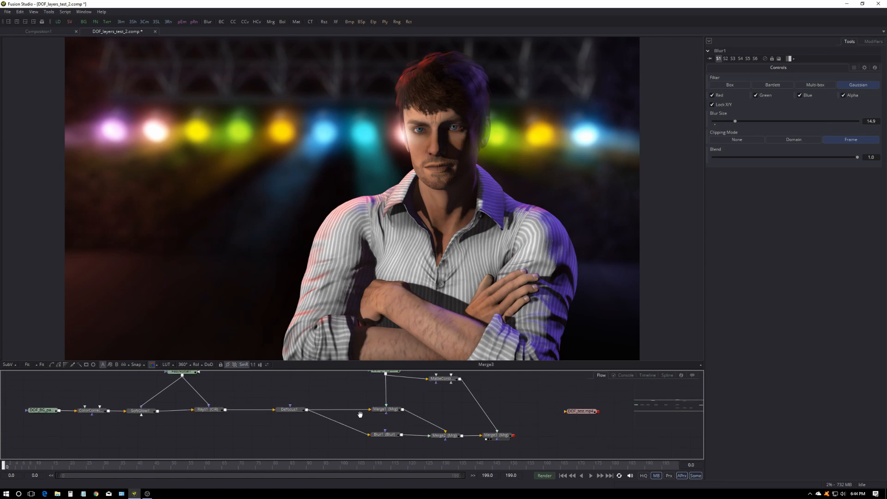
Move the Blur1 node back beneath Defocus1, view its output, and set its blur size to 28.9.
scroll(374, 401, "down", 2)
left_click_drag(372, 431, 323, 440)
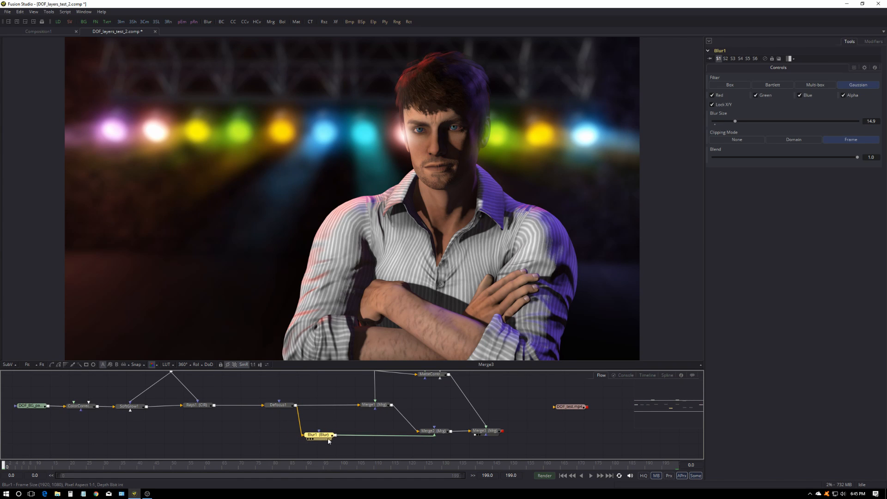
left_click(308, 438)
left_click(319, 435)
left_click_drag(735, 121, 755, 120)
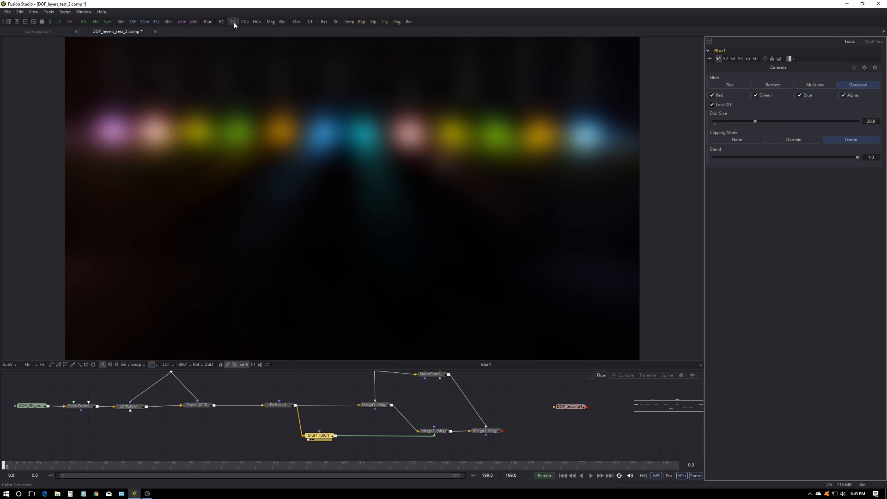
Insert a Brightness/Contrast node after Blur1 and set its gain to 1.715 while viewing Merge3.
left_click(221, 21)
key("1")
mouse_move(786, 190)
left_mouse_down()
mouse_move(810, 190)
mouse_move(786, 186)
left_mouse_up()
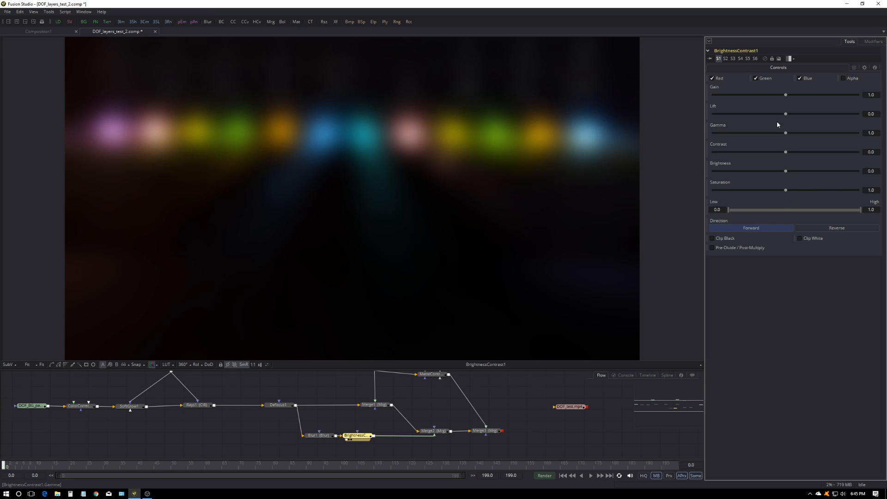
left_click(474, 434)
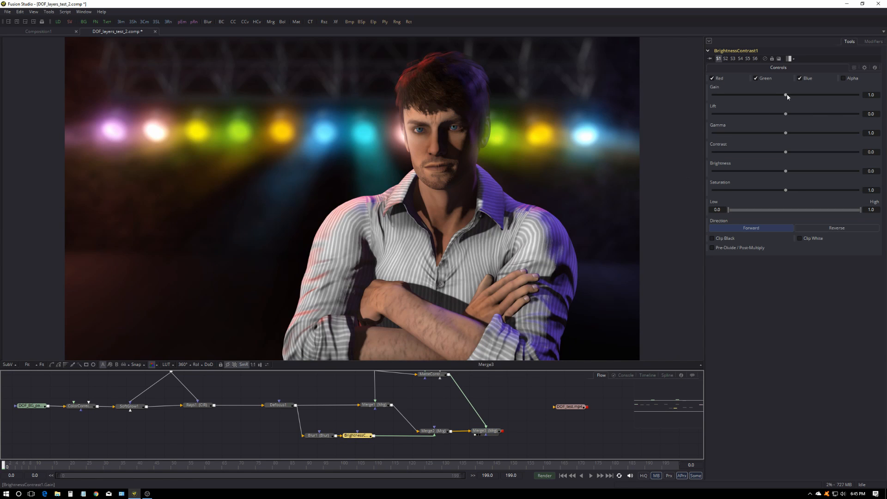
mouse_move(787, 96)
left_mouse_down()
mouse_move(815, 95)
mouse_move(800, 95)
left_mouse_up()
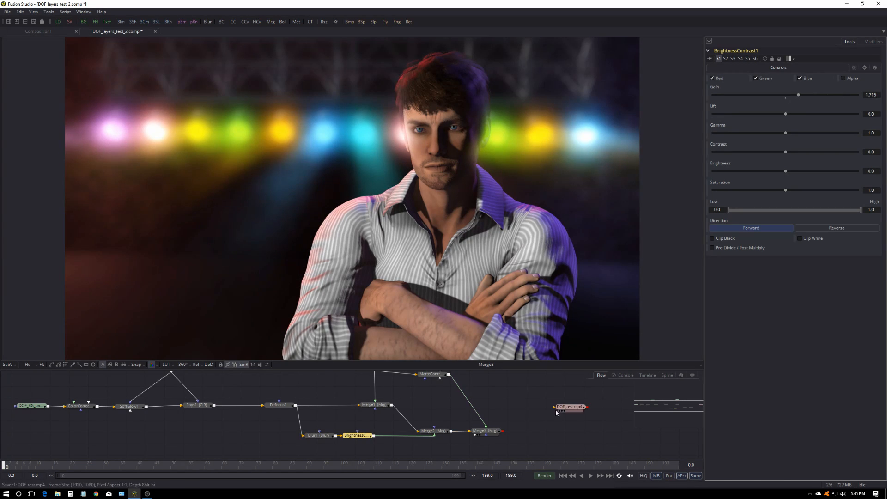
Check the composite at frame 120 and play the animation from the first frame.
left_click(409, 464)
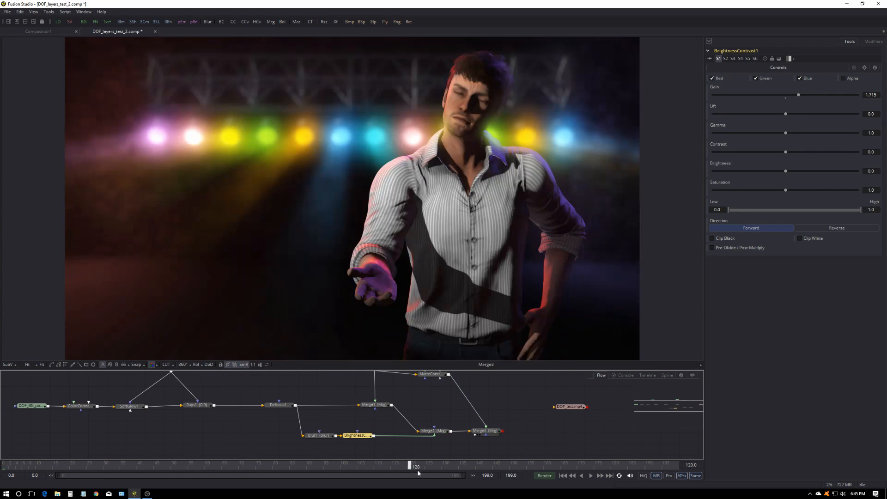
left_click(562, 475)
left_click(590, 475)
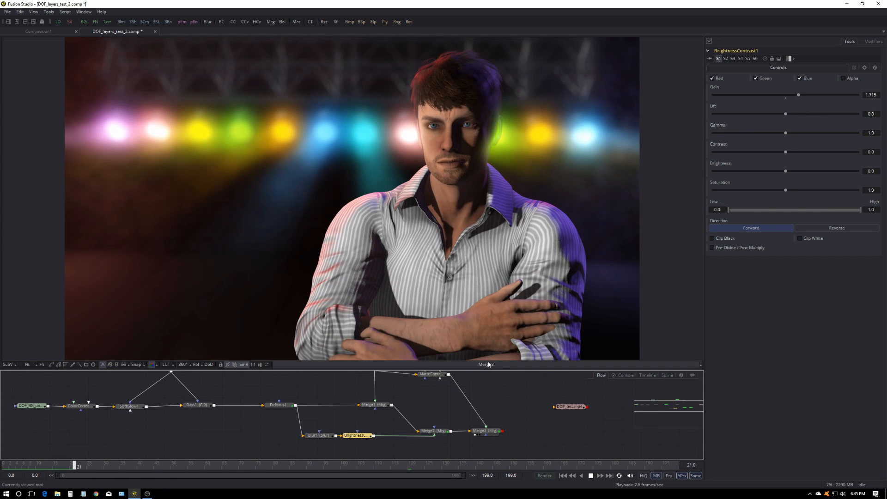
Stop the playback and set the BrightnessContrast1 gain to 1.213.
left_click(590, 476)
left_click_drag(798, 94, 790, 97)
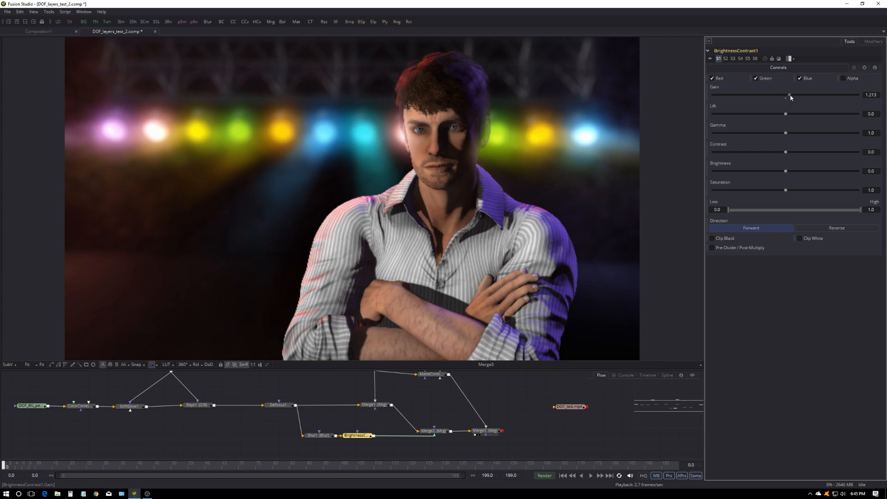
Compare the composite with and without the MatteControl1 effect by lowering its blend to 0.0 and restoring it to 1.0.
left_click(431, 374)
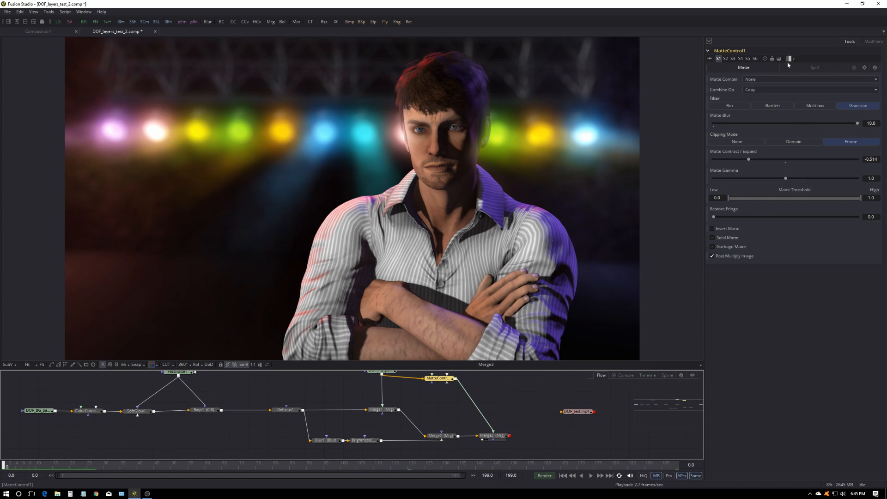
left_click(853, 68)
left_click_drag(852, 85, 712, 85)
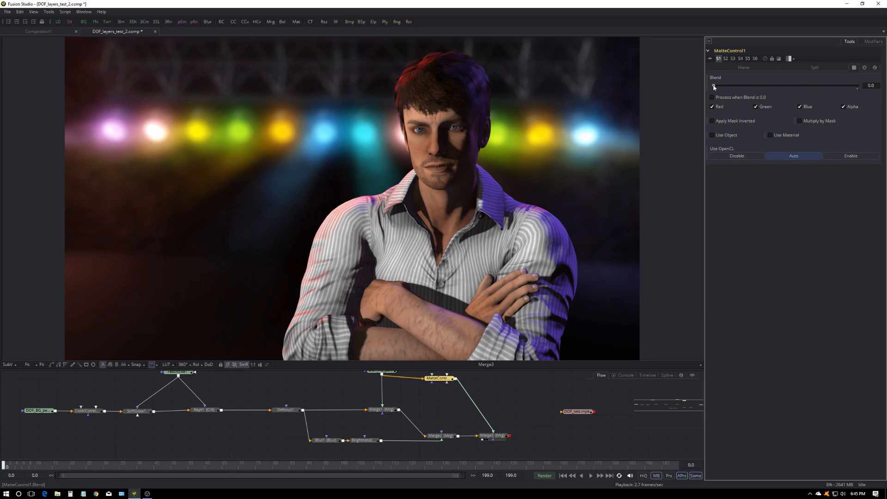
left_click_drag(714, 87, 860, 86)
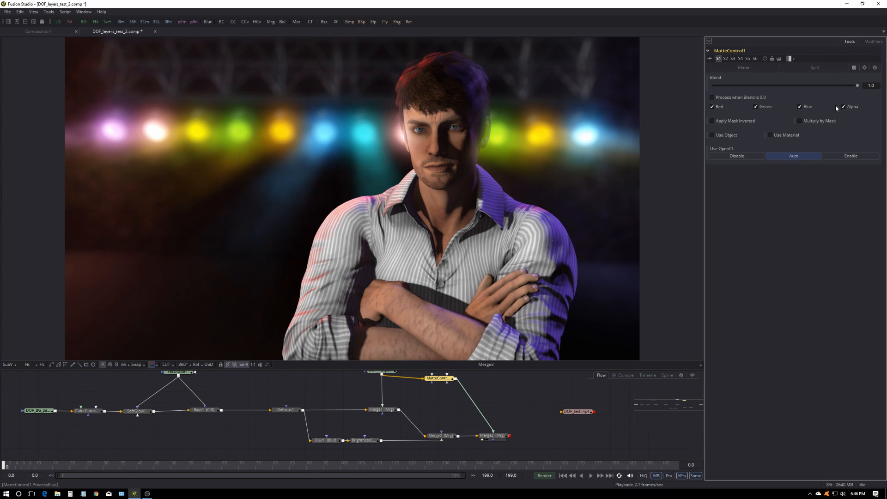
Try MatteControl1 matte blurs of 15.0 and 20.0, and settle on 7.57.
left_click(743, 68)
left_click_drag(856, 125, 874, 121)
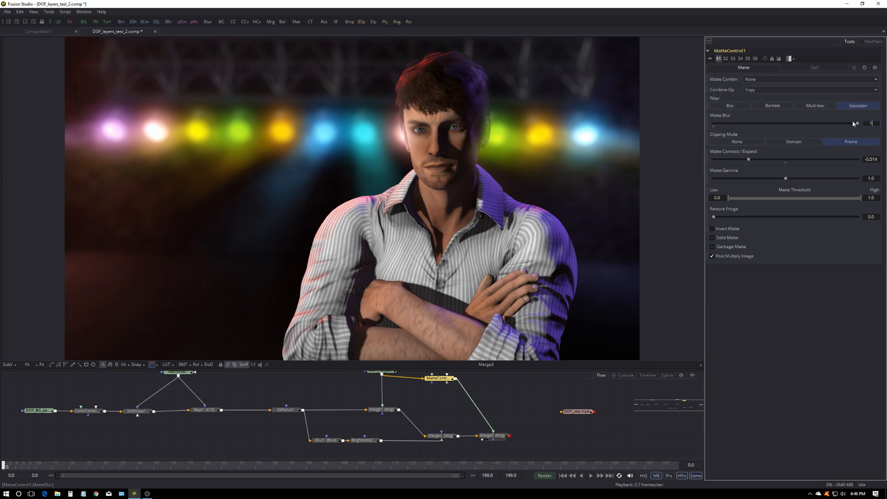
key("Tab")
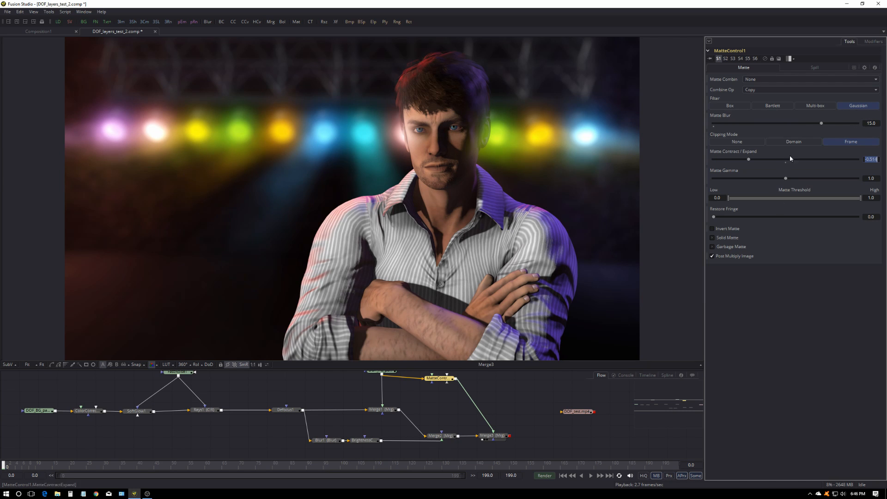
left_click_drag(824, 125, 858, 123)
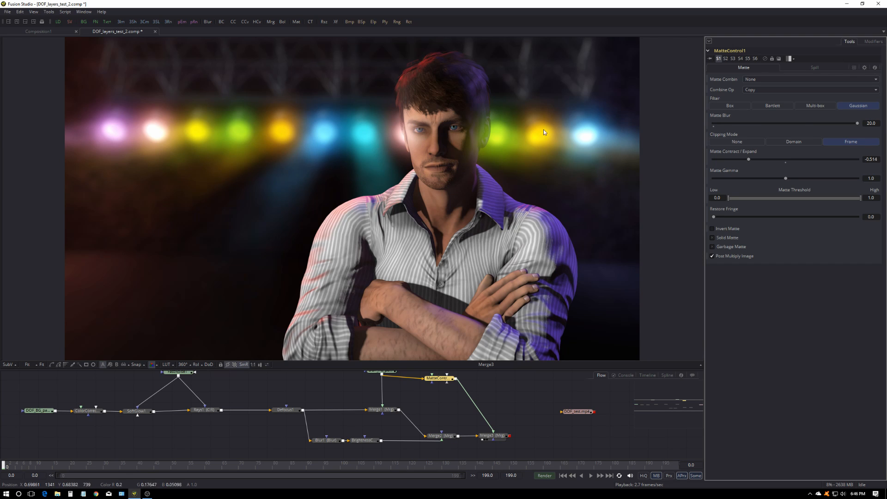
left_click_drag(841, 123, 768, 124)
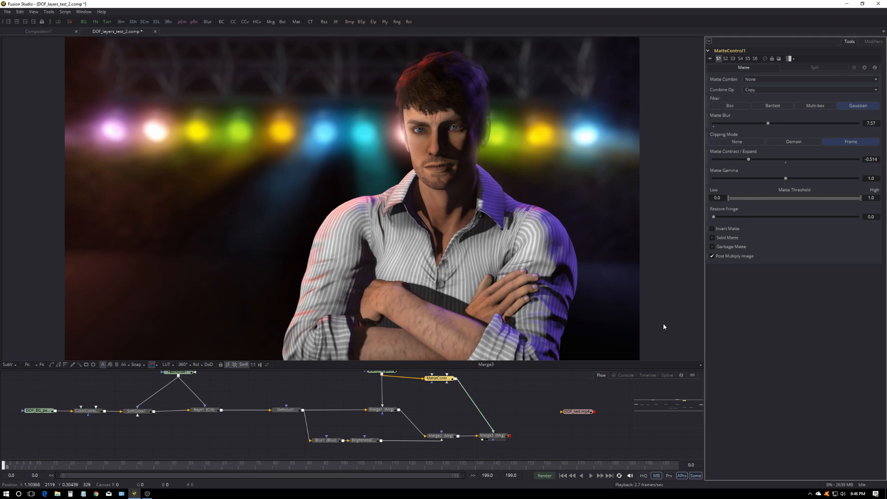
Compare the MatteControl1 matte, the Merge1 composite and the Merge3 result in the viewer.
mouse_move(454, 304)
left_mouse_down()
mouse_move(464, 276)
mouse_move(460, 287)
left_mouse_up()
left_click_drag(445, 381, 451, 384)
key("1")
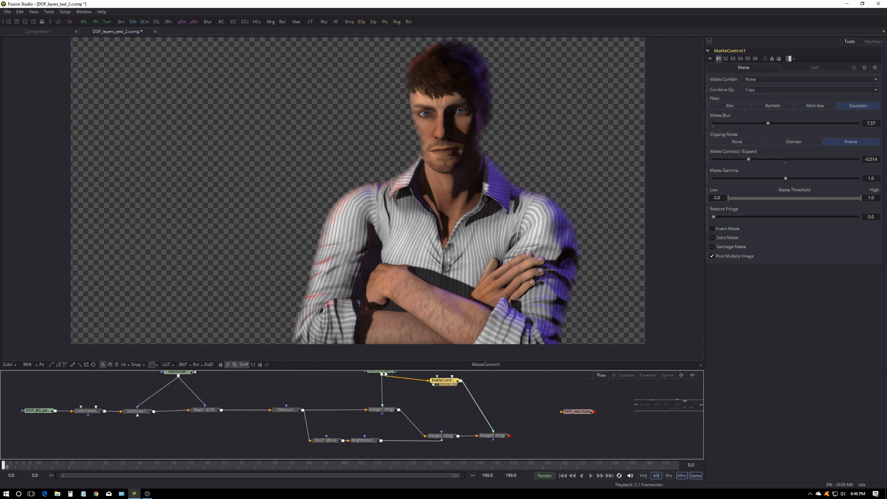
left_click(372, 414)
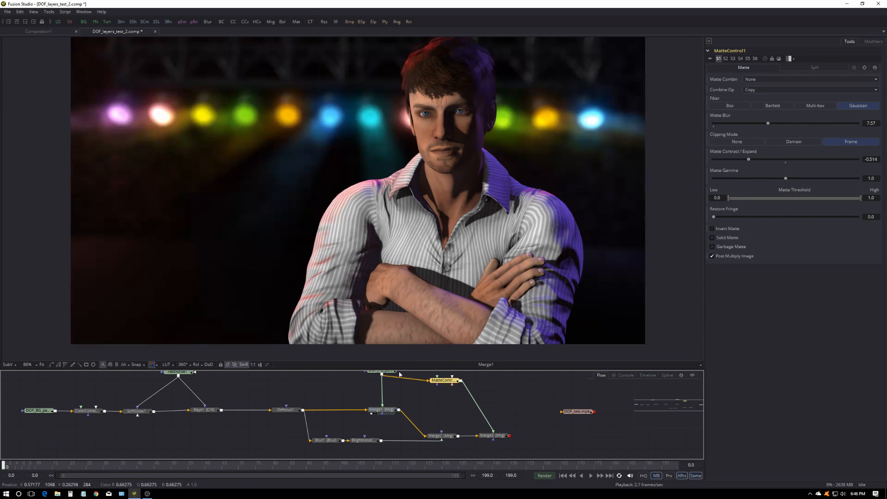
left_click(430, 439)
left_click(483, 439)
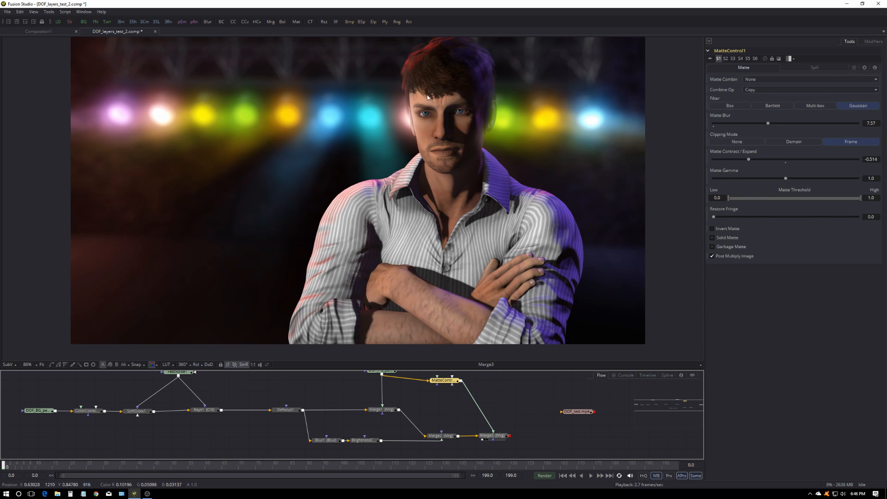
left_click(437, 384)
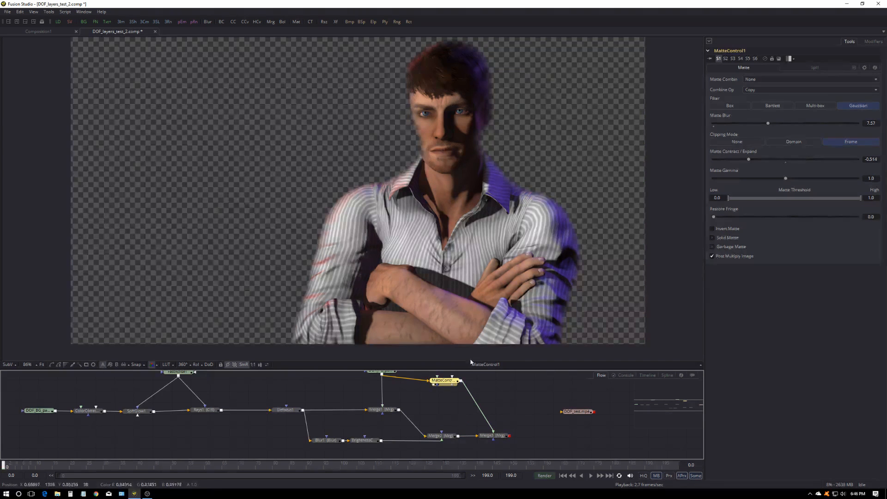
left_click(483, 438)
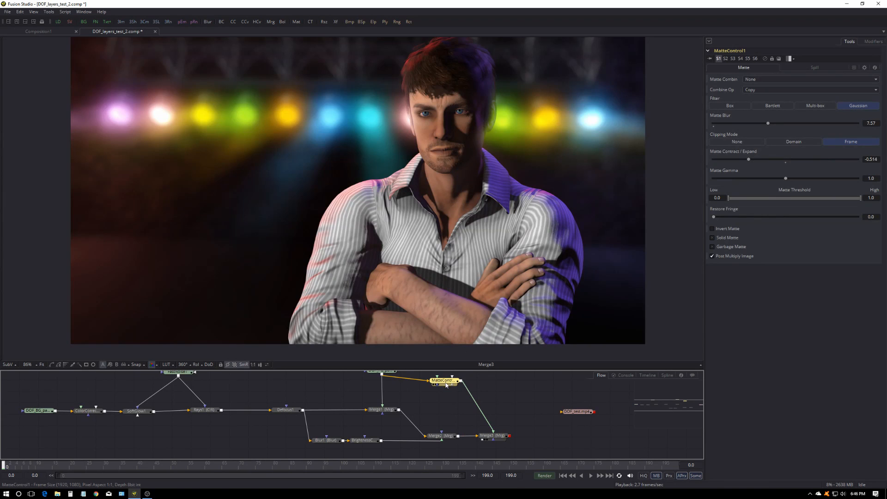
View MatteControl1, set its matte blur to 7.95, and return the viewer to Merge3 with that node selected.
left_click(438, 384)
mouse_move(768, 123)
left_mouse_down()
mouse_move(724, 126)
mouse_move(782, 127)
mouse_move(747, 130)
mouse_move(770, 130)
left_mouse_up()
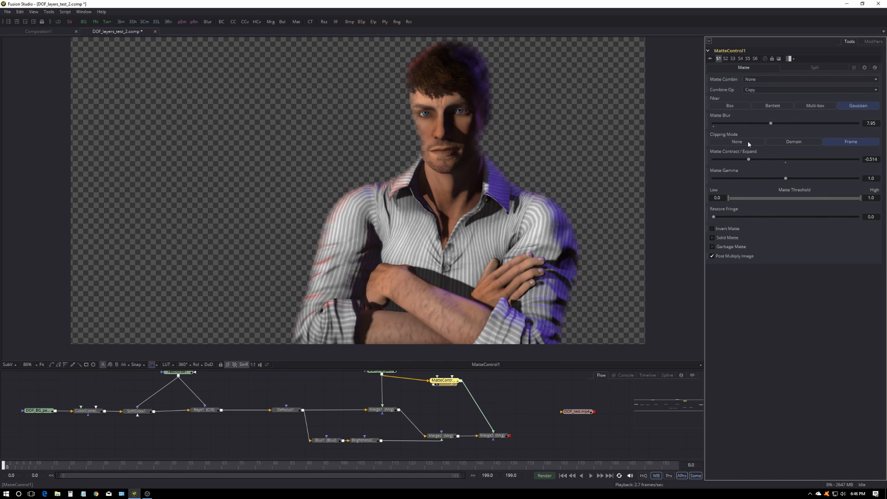
left_click_drag(497, 436, 499, 336)
left_click(502, 437)
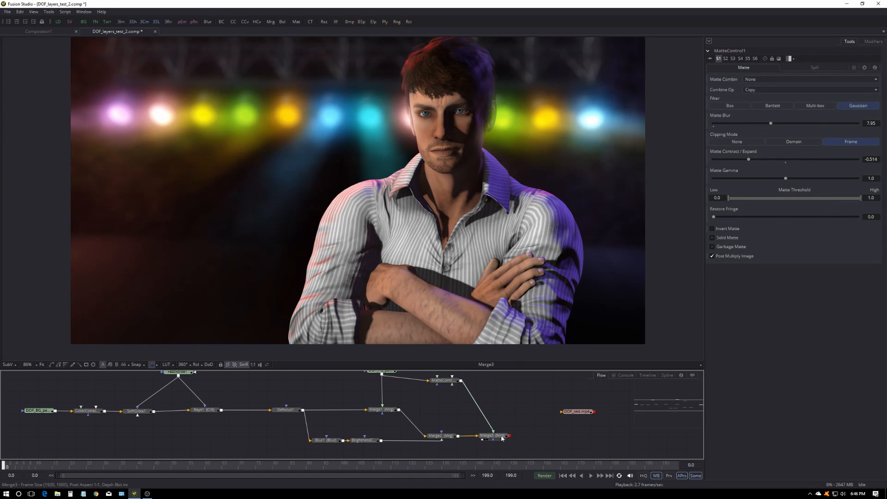
left_click_drag(502, 438, 504, 439)
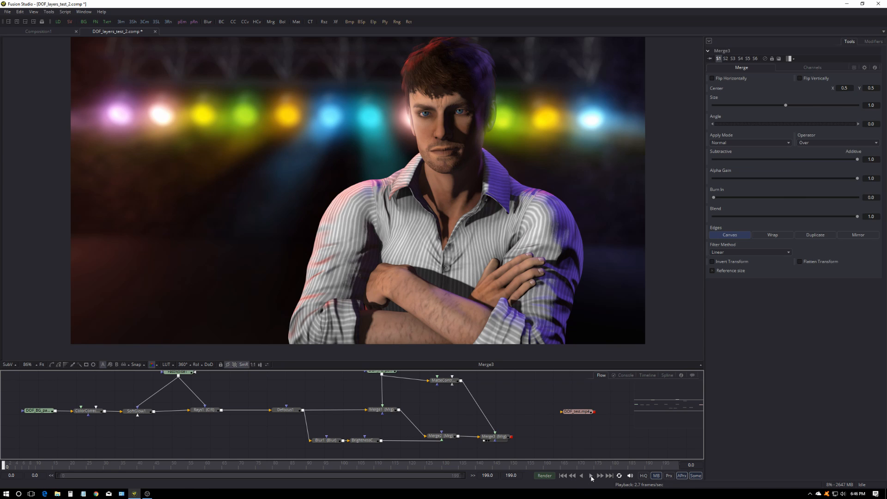
Check the composite at the last frame, and return the playhead to the first frame.
left_click_drag(559, 429, 575, 399)
left_click_drag(352, 398, 356, 410)
left_click_drag(280, 384, 274, 381)
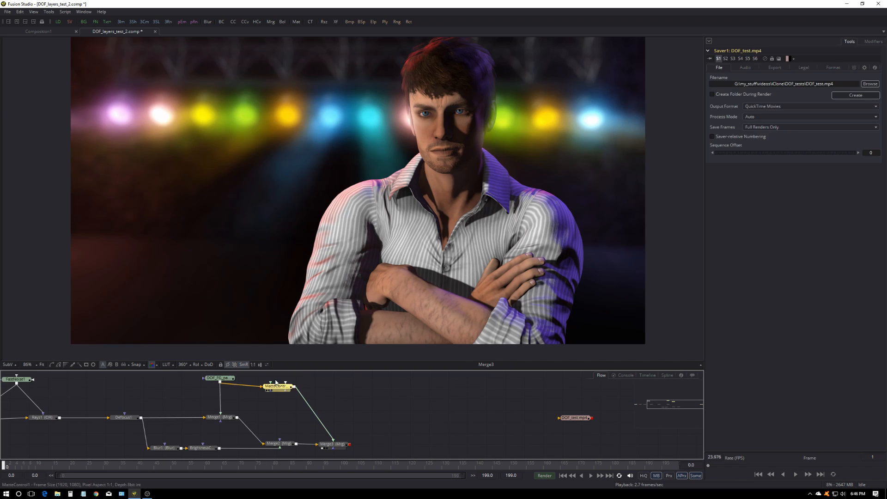
left_click(400, 408)
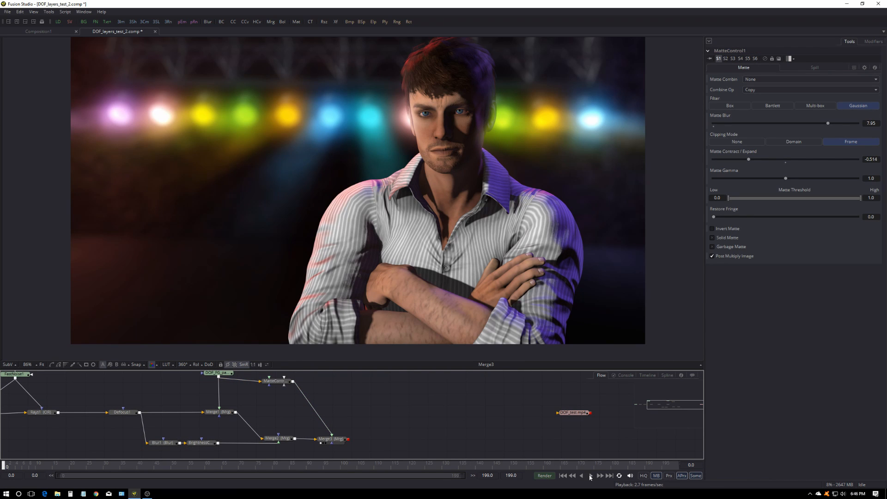
left_click(608, 475)
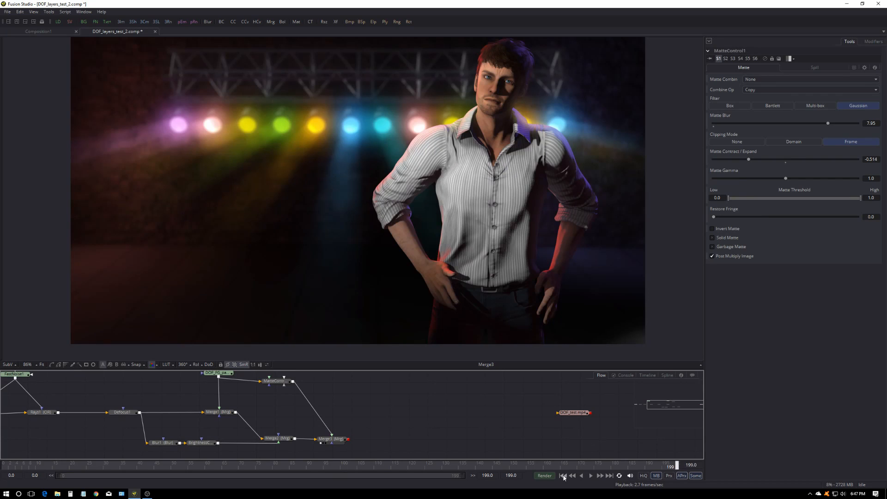
left_click(563, 475)
Add the Steam.setting template from the Particles templates to an empty area of the flow, and close the bin window.
left_click(42, 22)
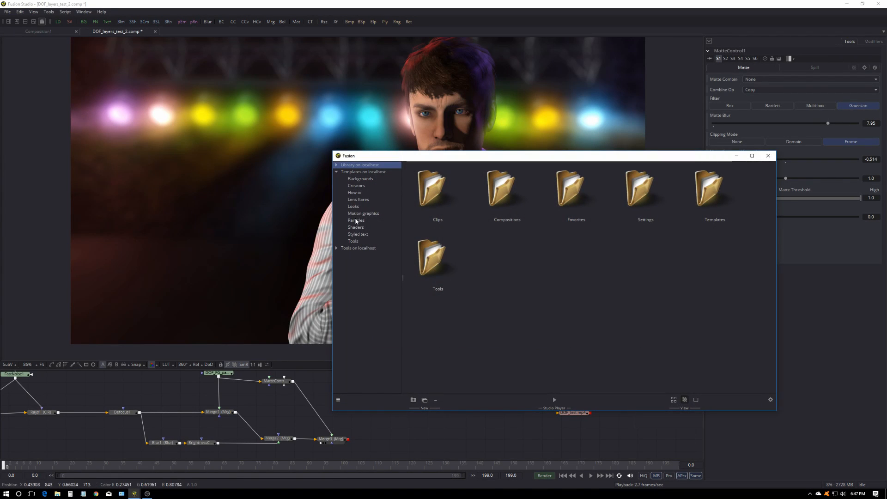
left_click(357, 221)
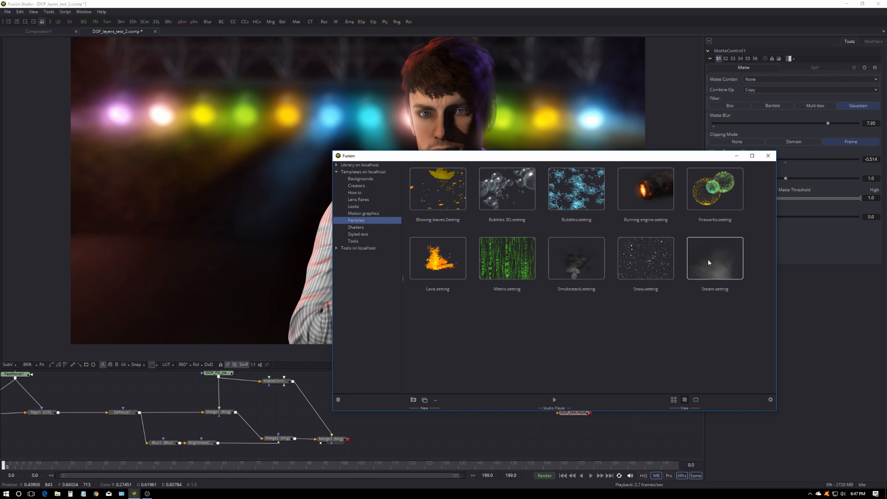
left_click_drag(713, 267, 518, 433)
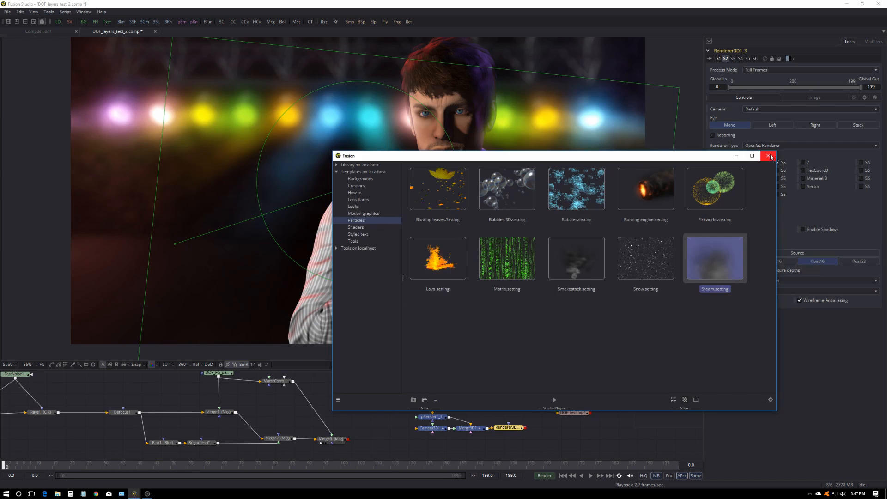
left_click(767, 156)
left_click(473, 446)
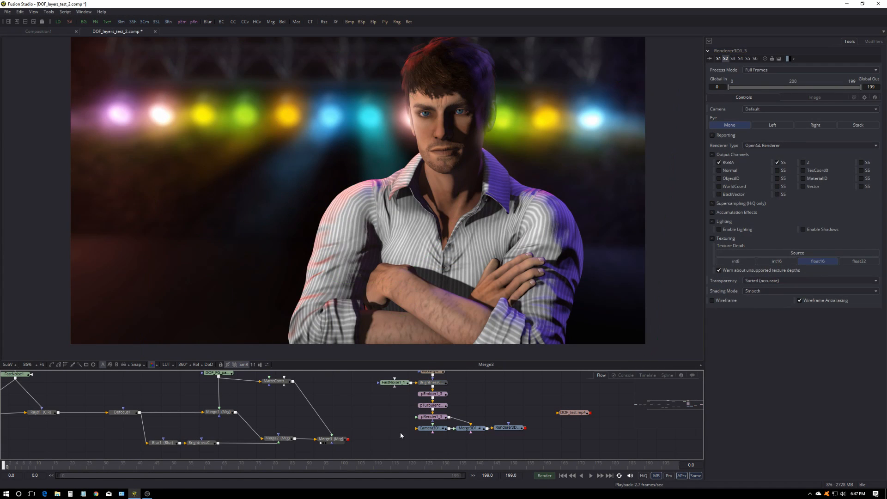
Move the steam node group closer to the Merge3 branch, and view Renderer3D1_3 at frame 110.
left_click_drag(390, 446, 521, 356)
left_click_drag(513, 453, 441, 388)
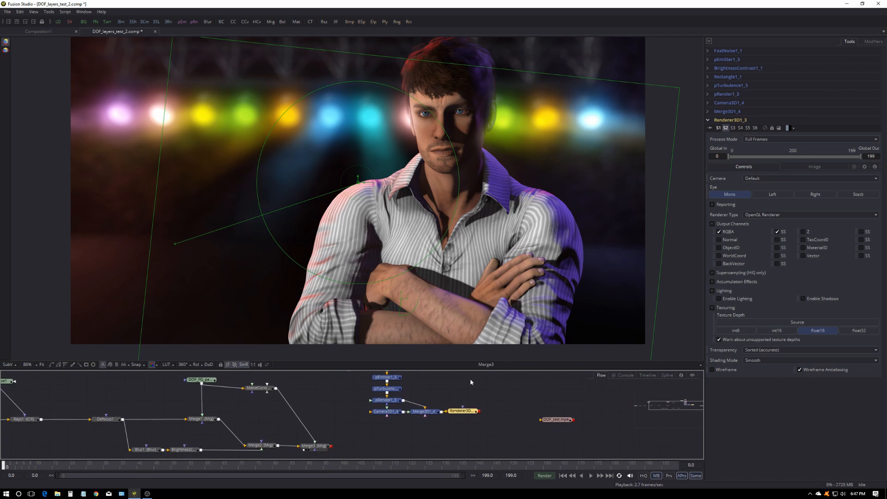
left_click_drag(467, 415, 469, 416)
left_click(471, 414)
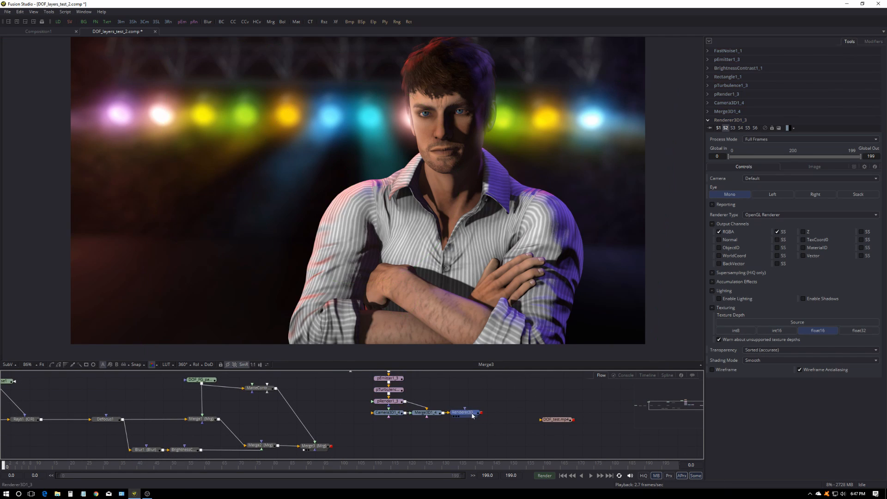
key("1")
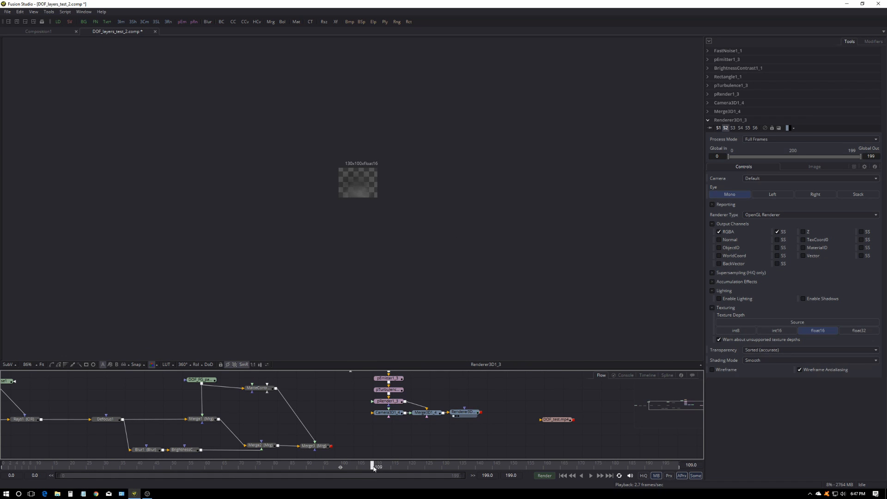
mouse_move(359, 178)
left_mouse_down()
mouse_move(360, 195)
mouse_move(360, 184)
left_mouse_up()
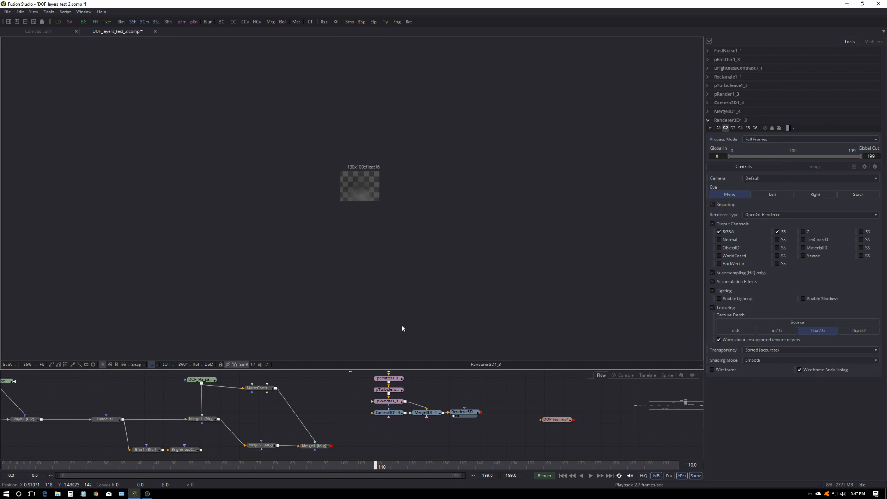
Merge Renderer3D1_3 over the Merge3 output with a new merge node, and view the resulting composite.
left_click(467, 413)
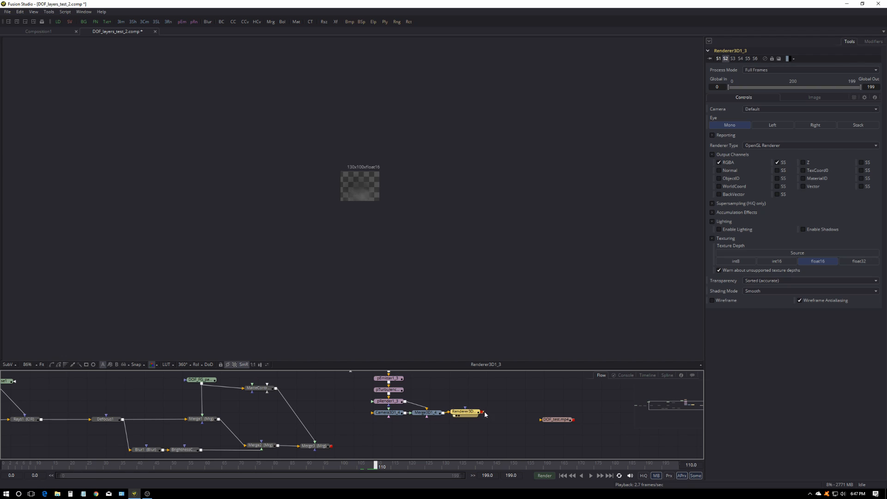
left_click_drag(498, 427, 483, 415)
left_click_drag(352, 435, 330, 446)
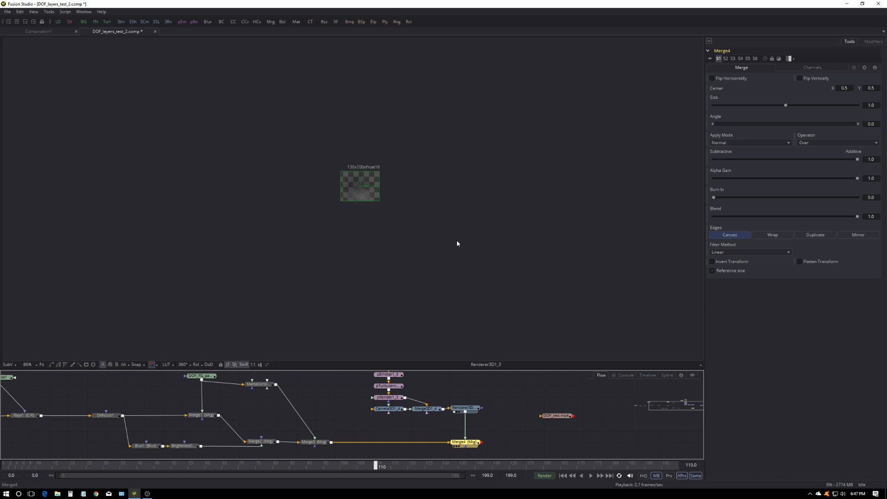
key("1")
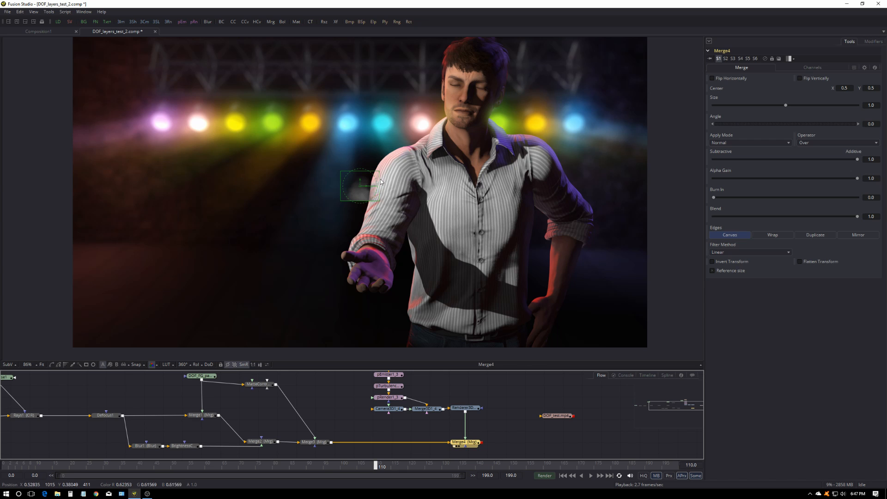
Set Merge4's size to about 14.86, its center to about 0.502, 0.543, its apply mode to Screen and its blend to 0.361.
left_click_drag(381, 201, 648, 318)
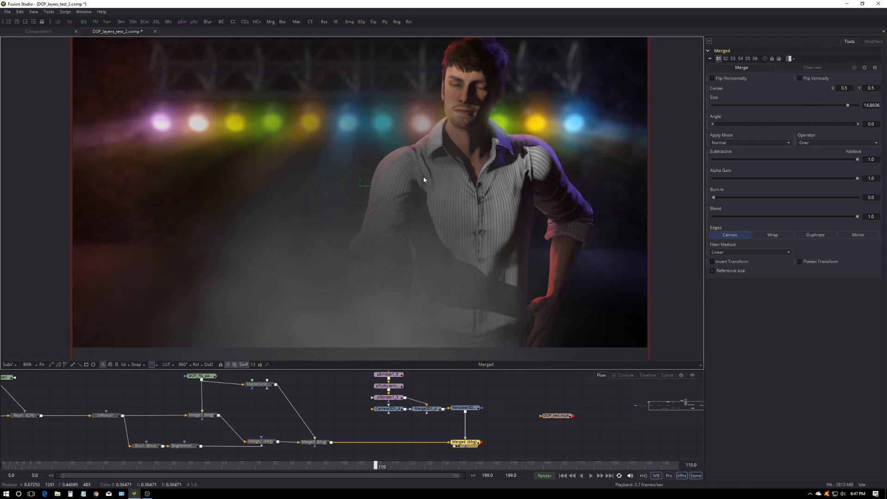
mouse_move(361, 189)
left_mouse_down()
mouse_move(362, 162)
mouse_move(317, 162)
mouse_move(342, 135)
mouse_move(364, 178)
mouse_move(360, 172)
mouse_move(364, 224)
mouse_move(362, 175)
left_mouse_up()
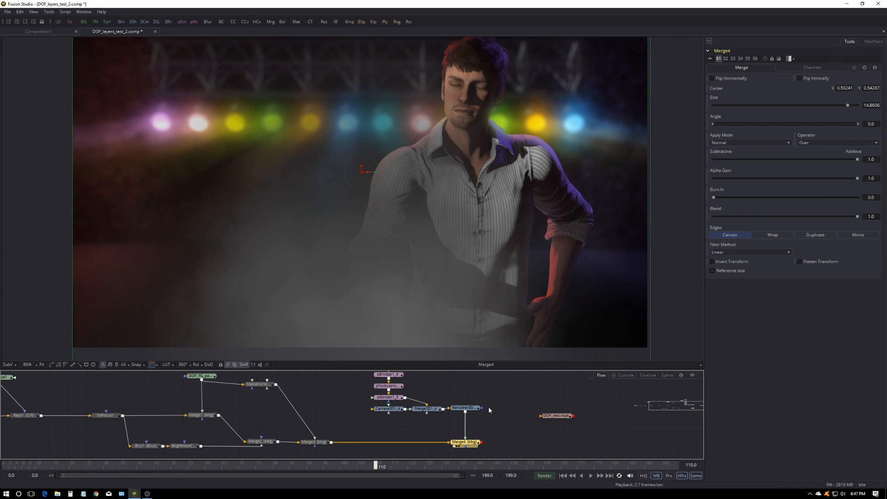
left_click(734, 144)
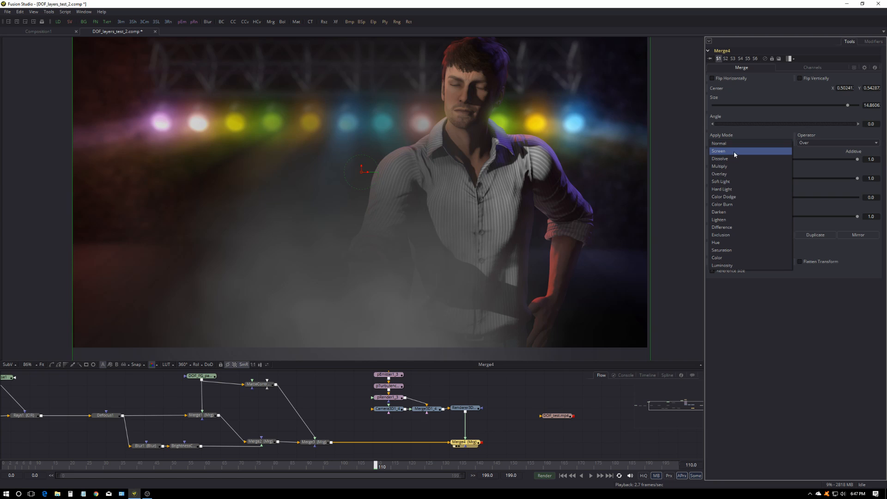
left_click(733, 152)
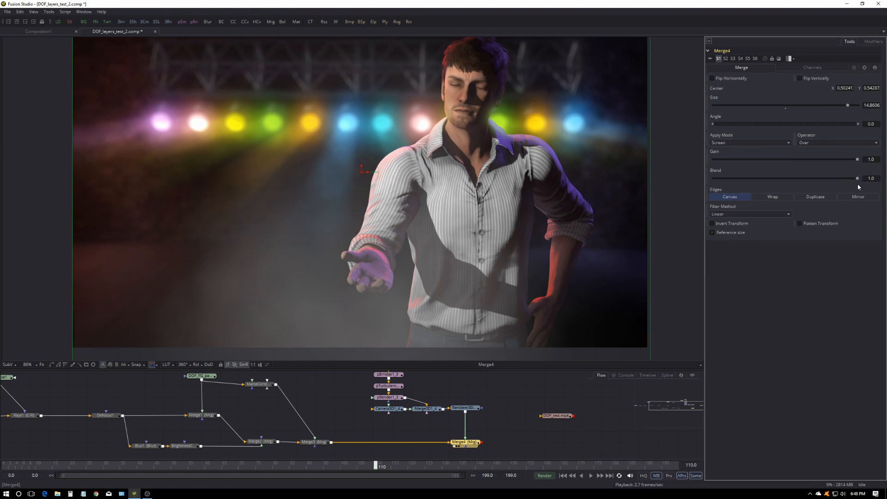
left_click_drag(857, 179, 766, 180)
View the steam render from Renderer3D1_3 alone, and return the viewer to Merge4.
left_click_drag(464, 409, 276, 180)
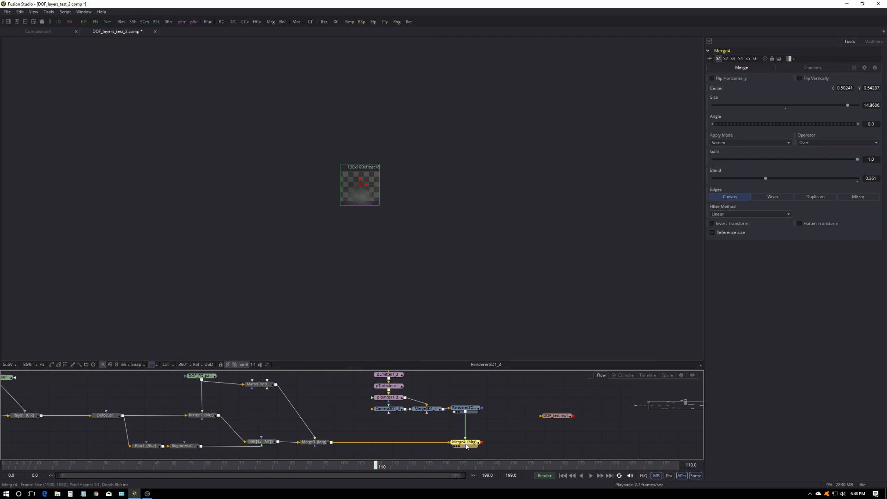
left_click_drag(462, 442, 482, 209)
scroll(337, 398, "up", 2)
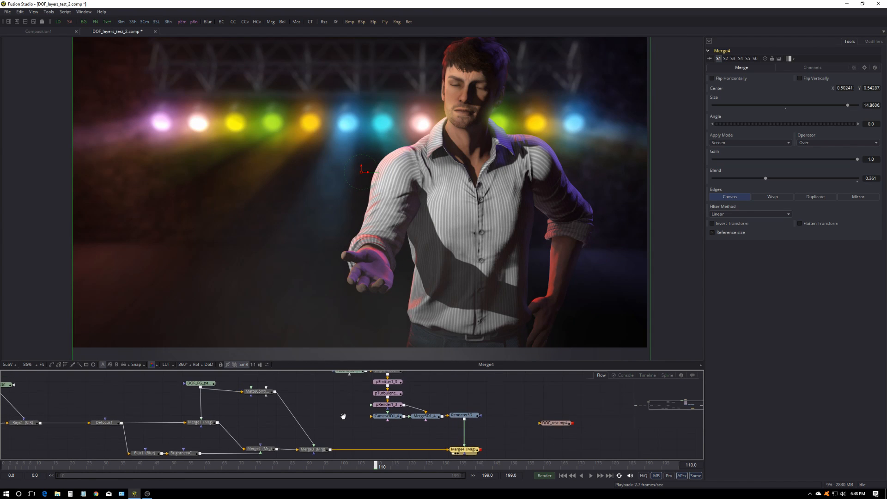
scroll(445, 436, "down", 4)
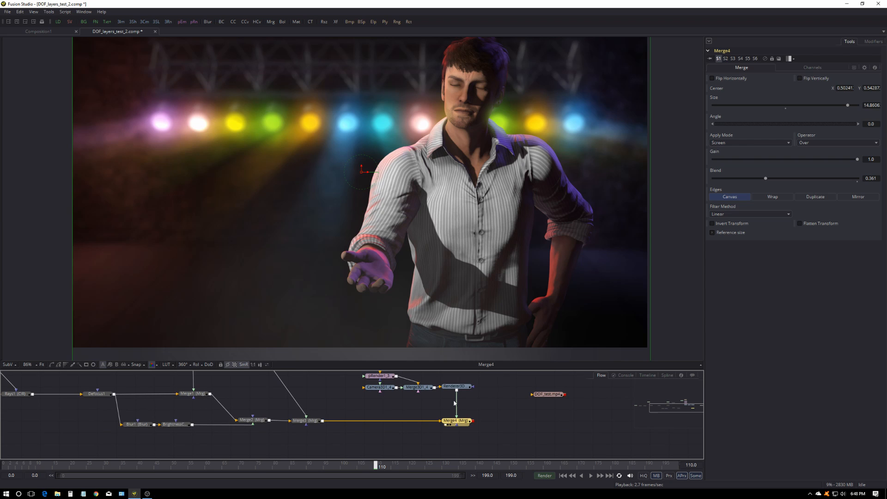
Insert a Brightness/Contrast node between Renderer3D1_3 and Merge4, and set its contrast to 0.3.
left_click(460, 391)
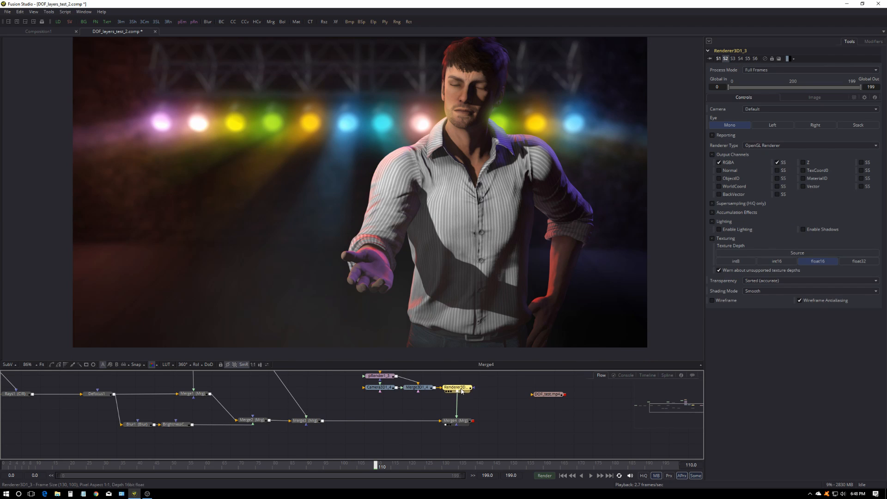
left_click(221, 22)
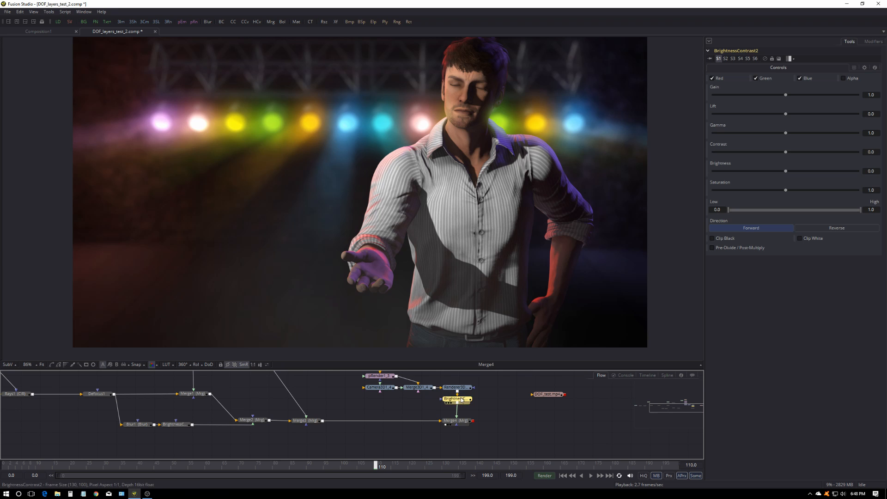
left_click_drag(785, 152, 806, 159)
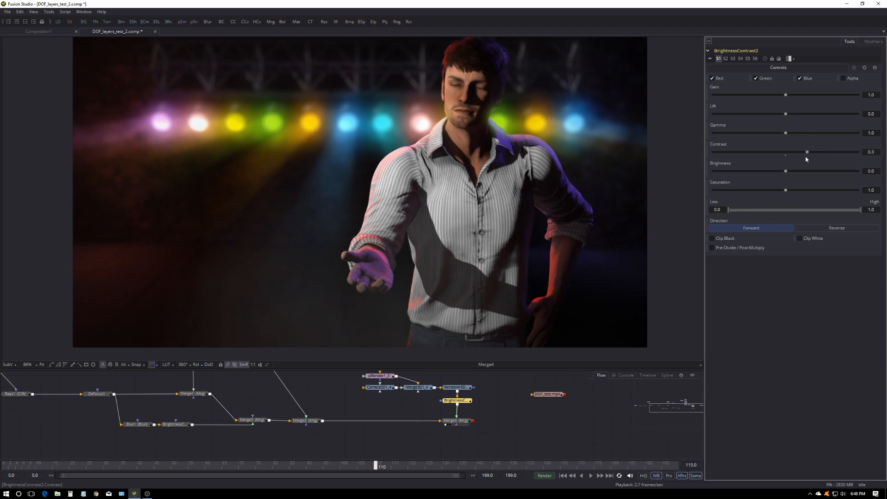
Try a gain of about 1.29 and a contrast of 0.585 on BrightnessContrast2.
left_click(467, 422)
left_click(455, 400)
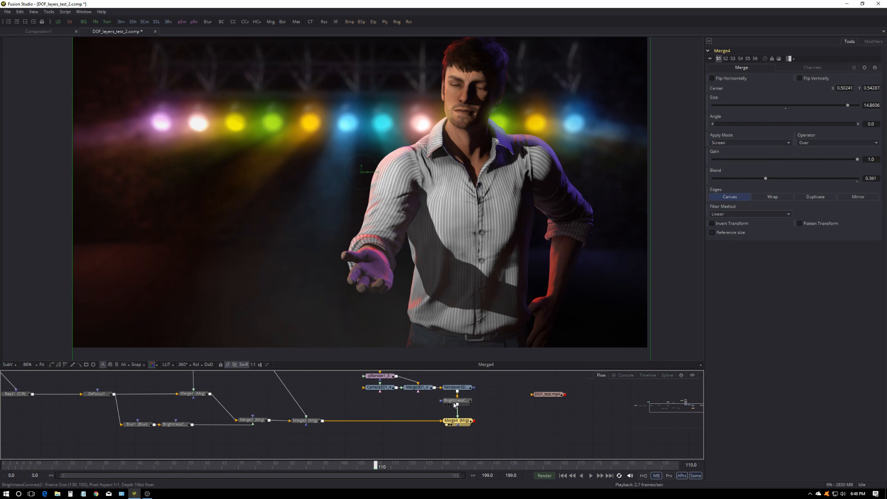
mouse_move(786, 96)
left_mouse_down()
mouse_move(802, 94)
mouse_move(791, 94)
left_mouse_up()
left_click_drag(811, 153, 827, 152)
left_click_drag(791, 94, 790, 97)
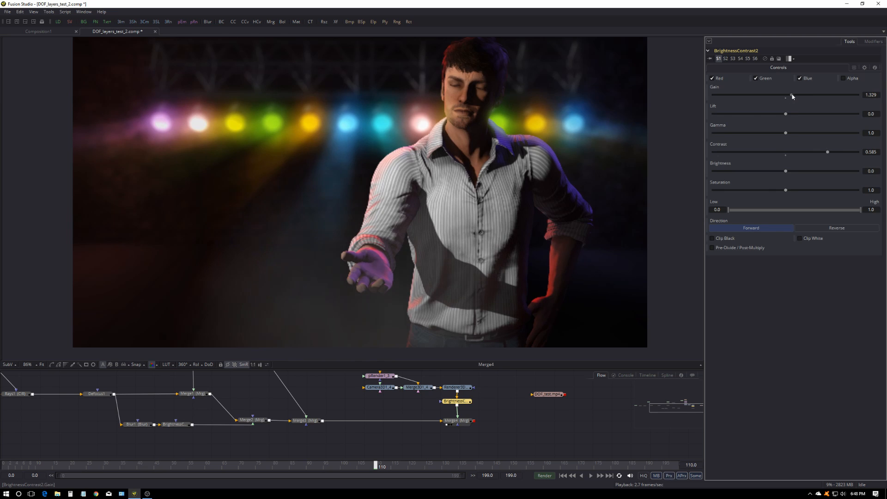
Lower Merge4's blend to compare the composite with less steam, and settle on 0.371.
left_click(466, 419)
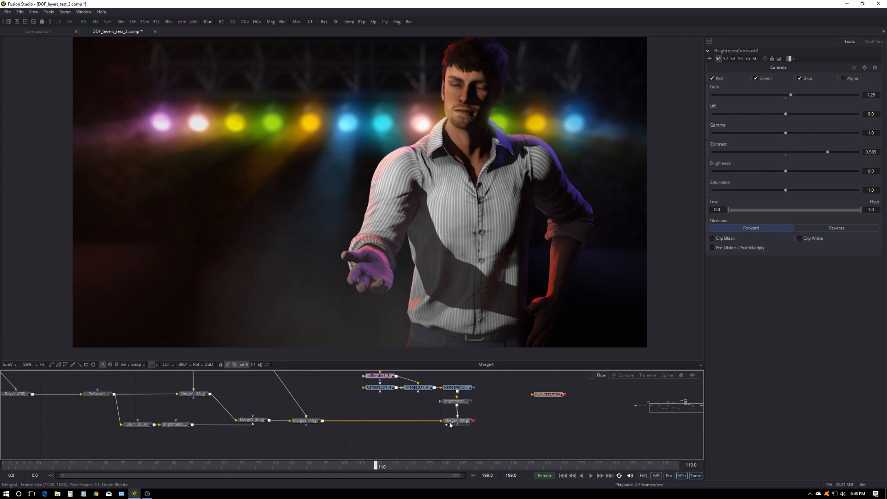
left_click(464, 421)
left_click_drag(763, 178, 705, 176)
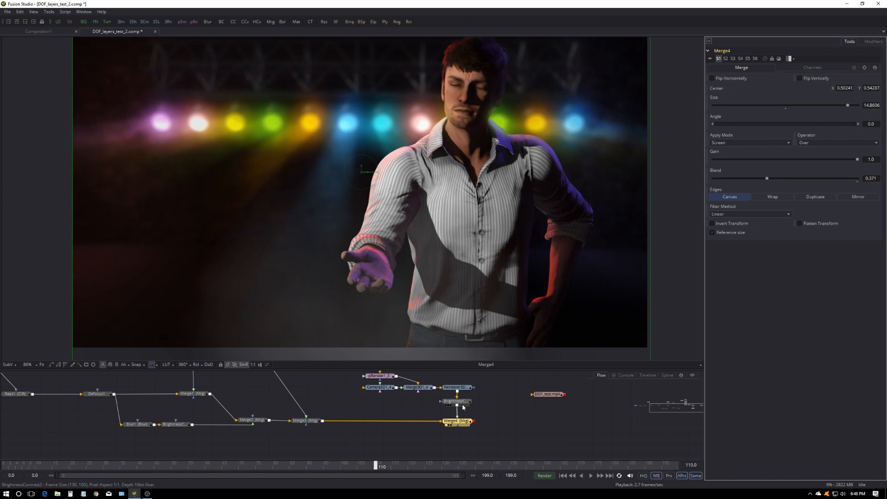
Set BrightnessContrast2's contrast to 0.014, gain to 1.213 and gamma to 0.764.
left_click(456, 401)
left_click_drag(827, 153, 783, 156)
mouse_move(791, 95)
left_mouse_down()
mouse_move(781, 96)
mouse_move(789, 95)
left_mouse_up()
left_click_drag(785, 133, 767, 135)
left_click(512, 413)
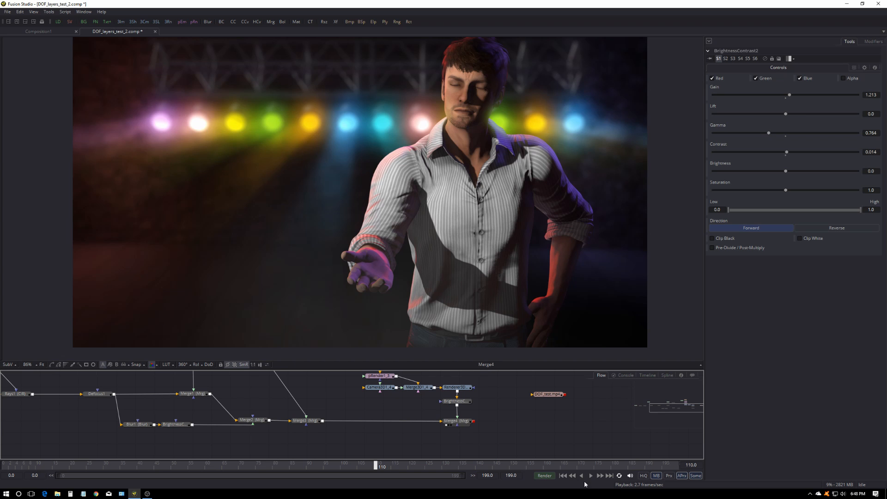
Play the composite from the first frame, and watch it in the maximised viewer at 100% zoom.
left_click(564, 476)
left_click(592, 476)
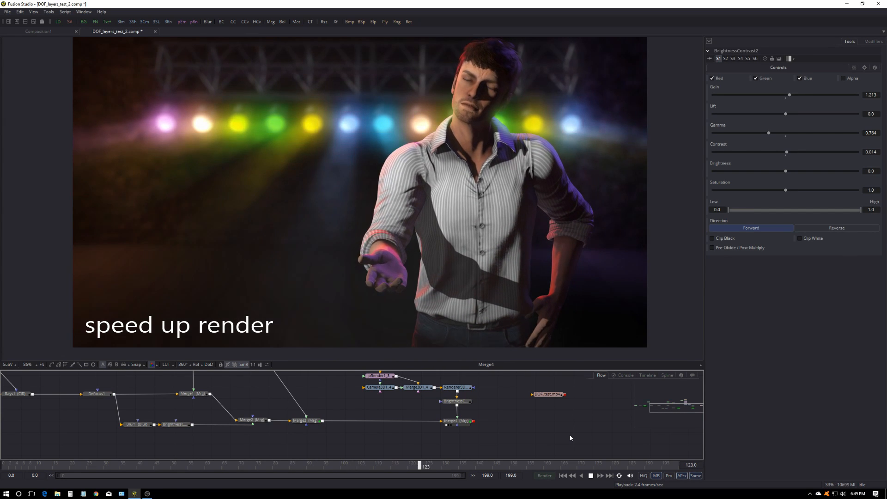
key("F4")
left_click(28, 452)
left_click(41, 417)
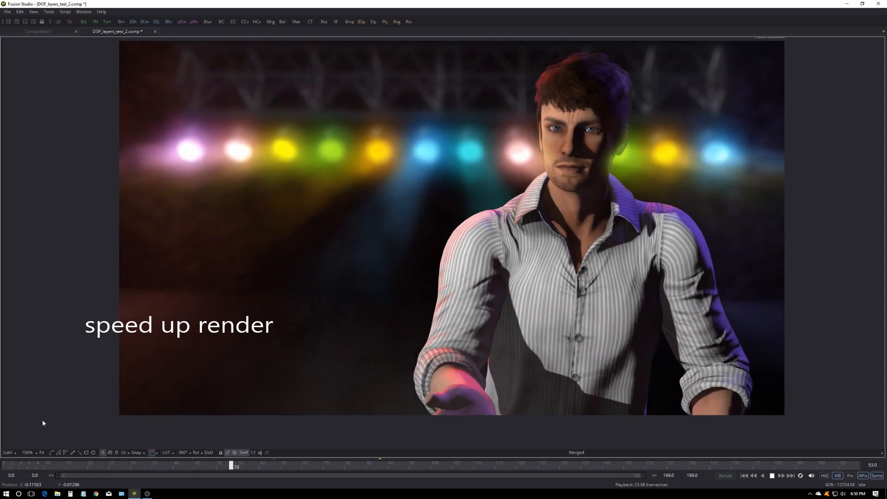
left_click(148, 493)
left_click(149, 492)
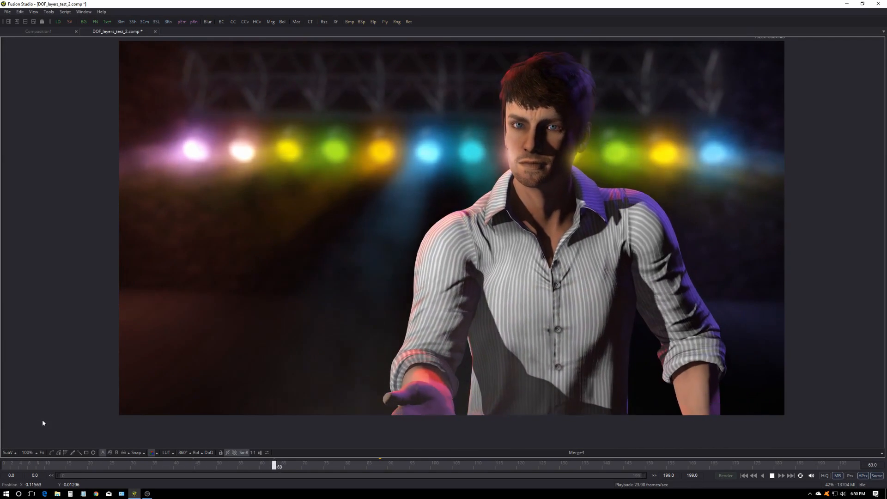
left_click(148, 493)
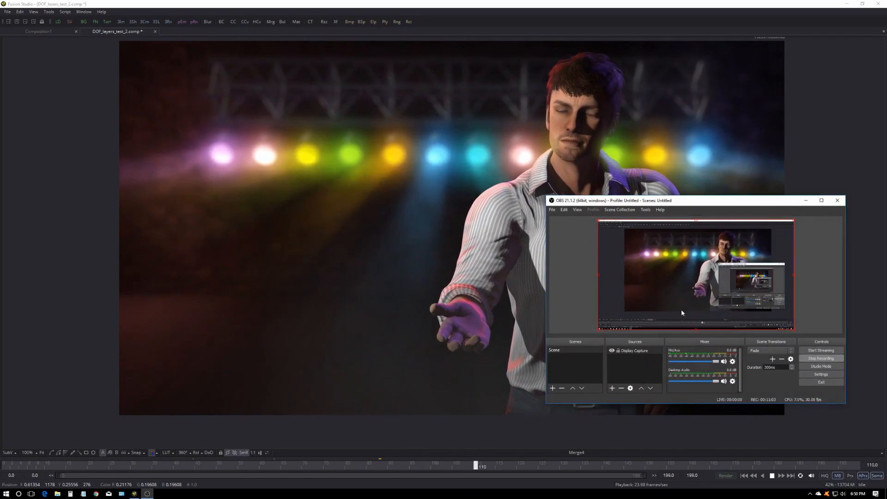